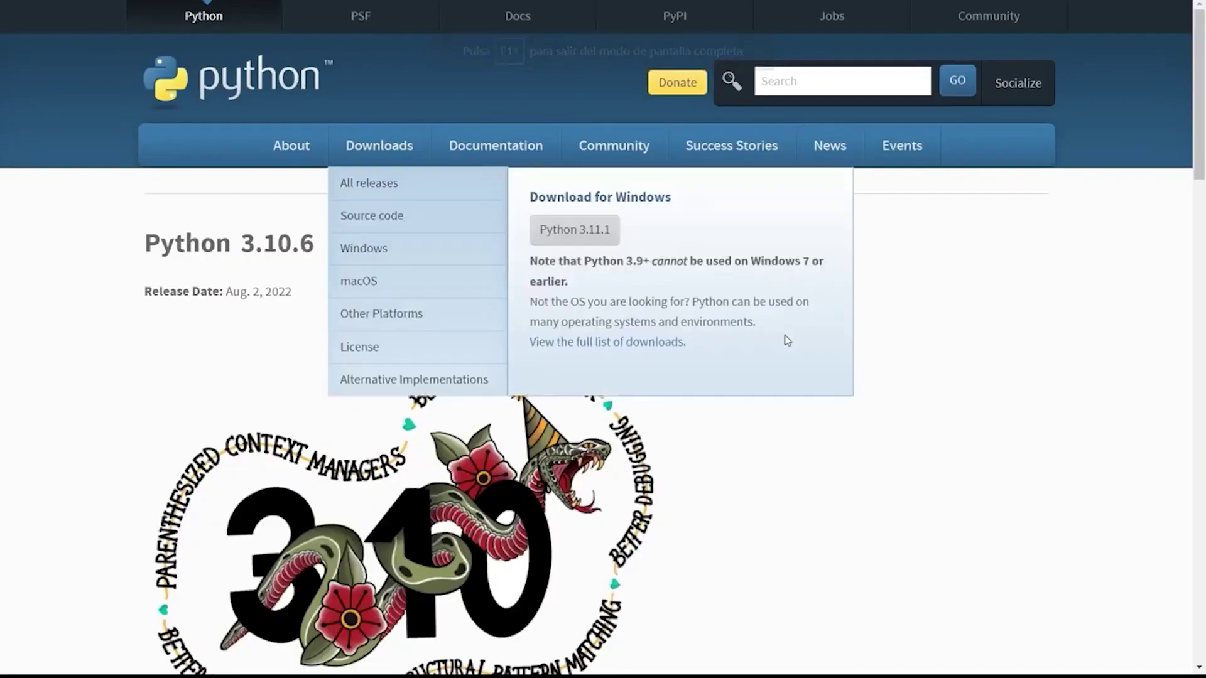
Step: Download the Python 3.10.6 Windows installer (64-bit), python-3.10.6-amd64.exe, from the Files table
{"action": "scroll", "coordinate": [1161, 442], "scroll_direction": "down", "scroll_amount": 3}
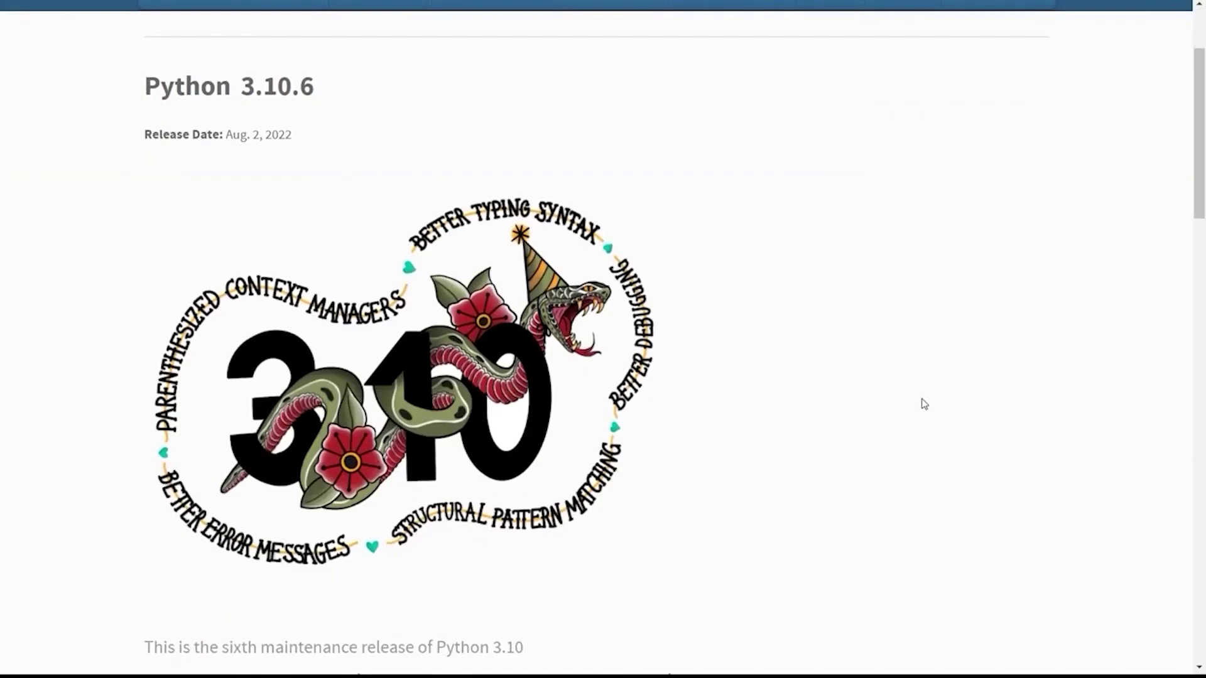
{"action": "scroll", "coordinate": [924, 404], "scroll_direction": "down", "scroll_amount": 20}
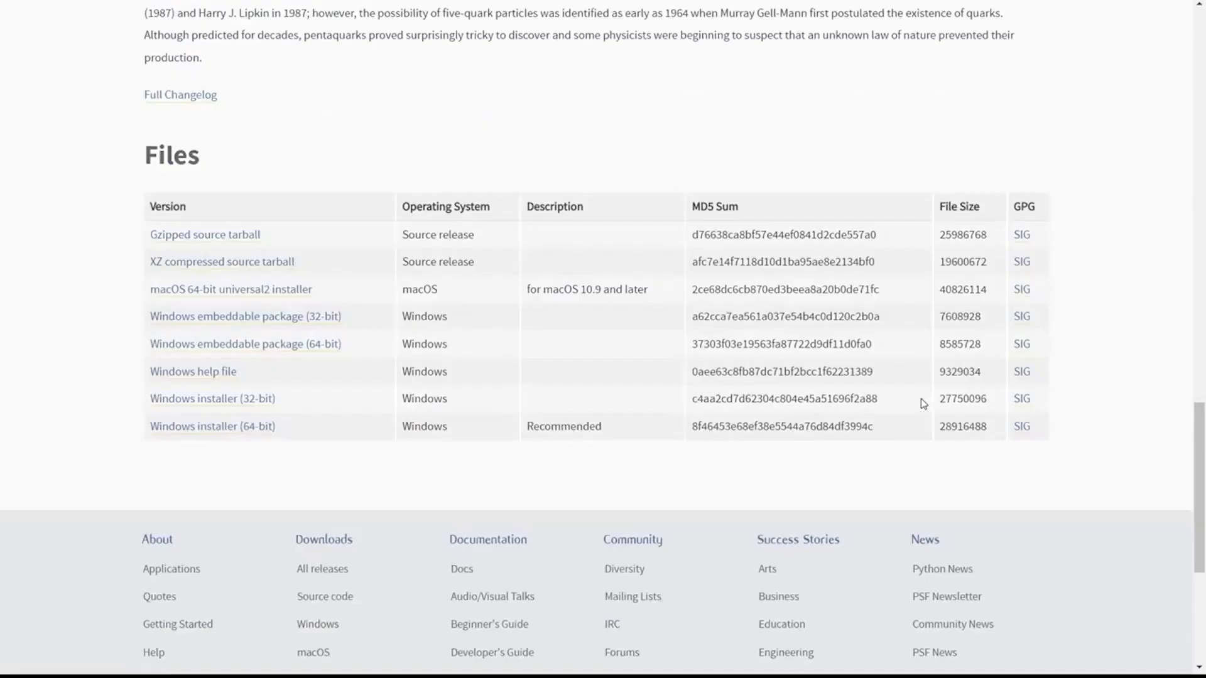
{"action": "left_click", "coordinate": [224, 428]}
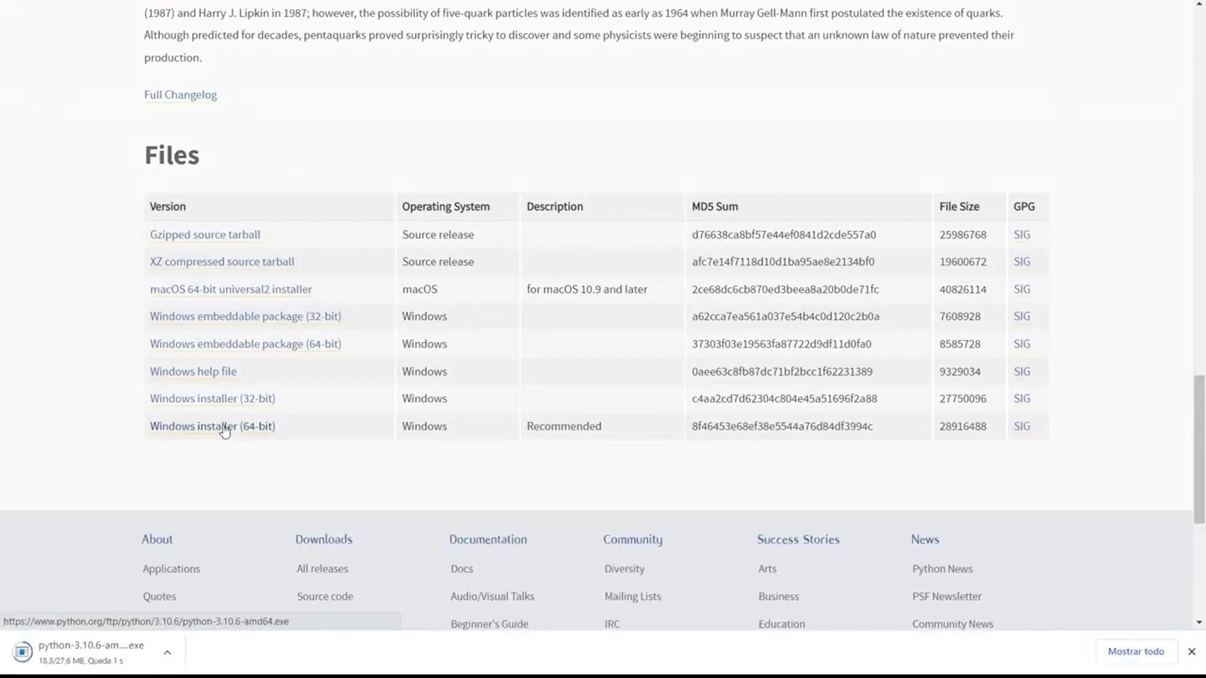
Step: Install Python 3.10.6 with 'Add Python 3.10 to PATH' ticked, then close the finished installer
{"action": "left_click", "coordinate": [38, 652]}
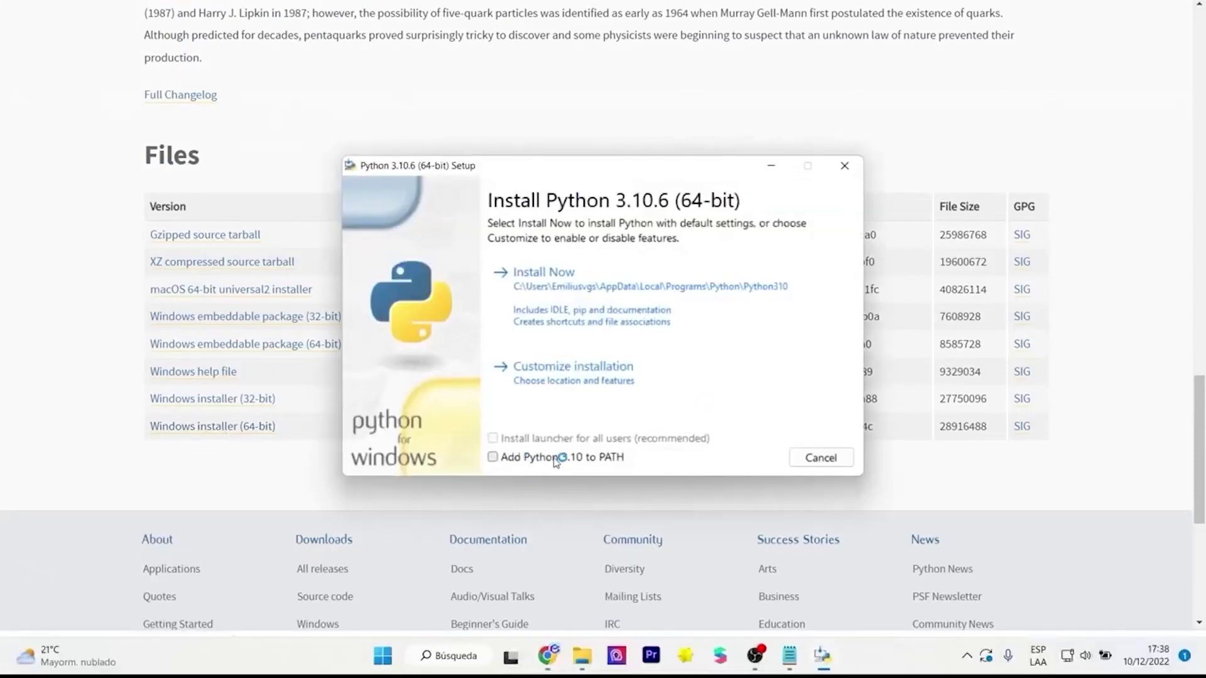
{"action": "left_click", "coordinate": [559, 456]}
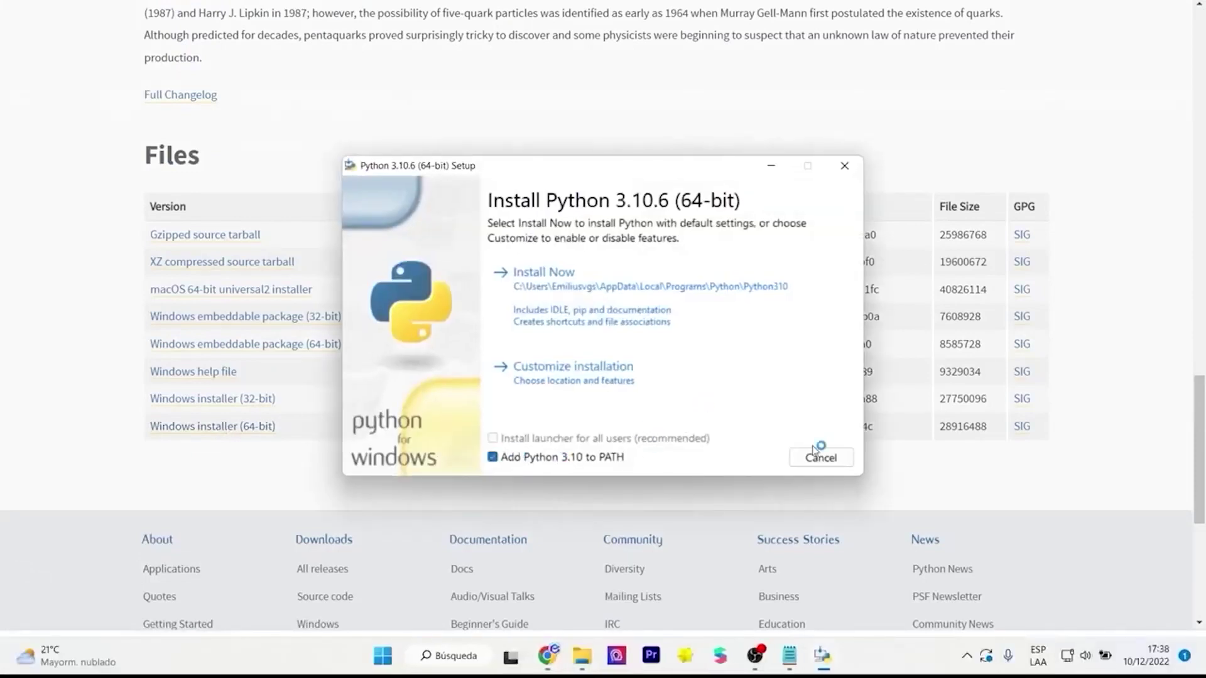
{"action": "left_click", "coordinate": [615, 299]}
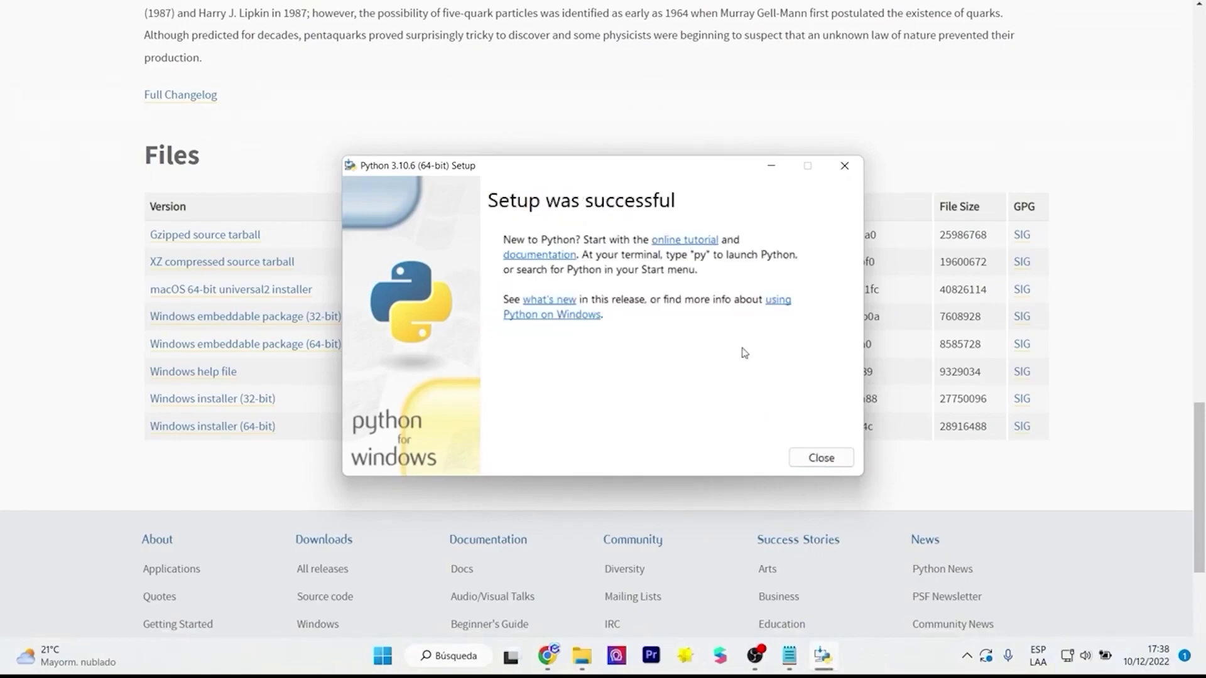
{"action": "left_click", "coordinate": [820, 458]}
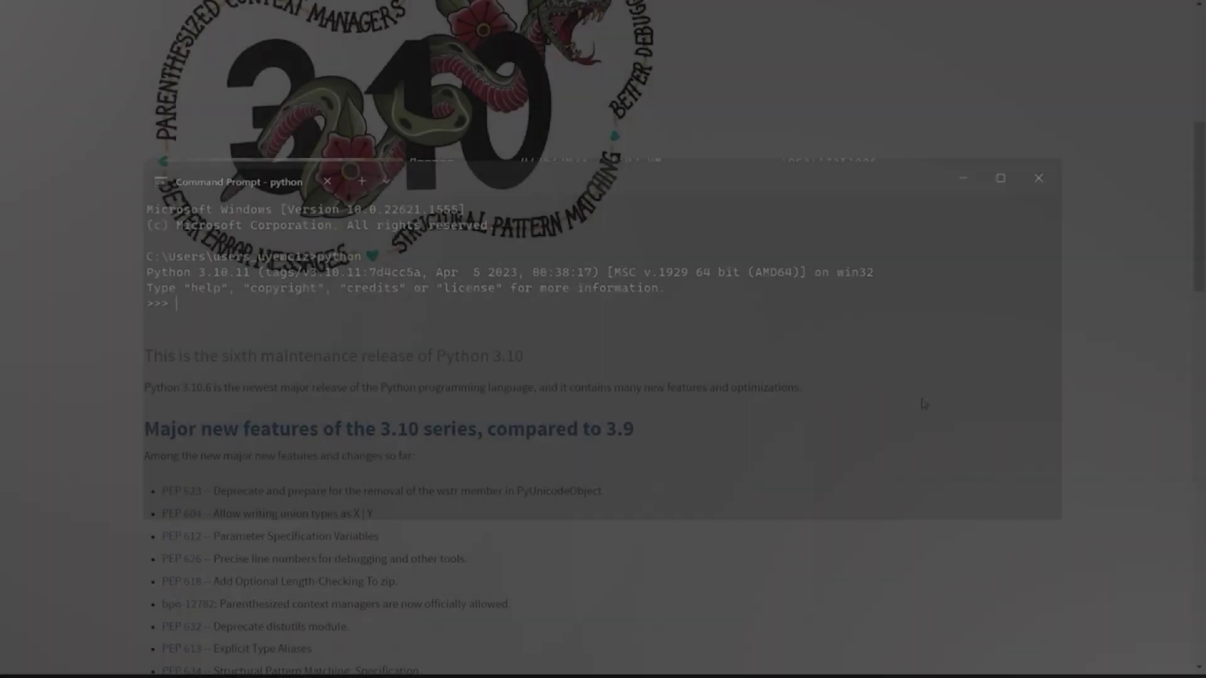
Step: Re-download python-3.10.6-amd64.exe and launch it with 'Add Python 3.10 to PATH' ticked
{"action": "scroll", "coordinate": [920, 404], "scroll_direction": "down", "scroll_amount": 10}
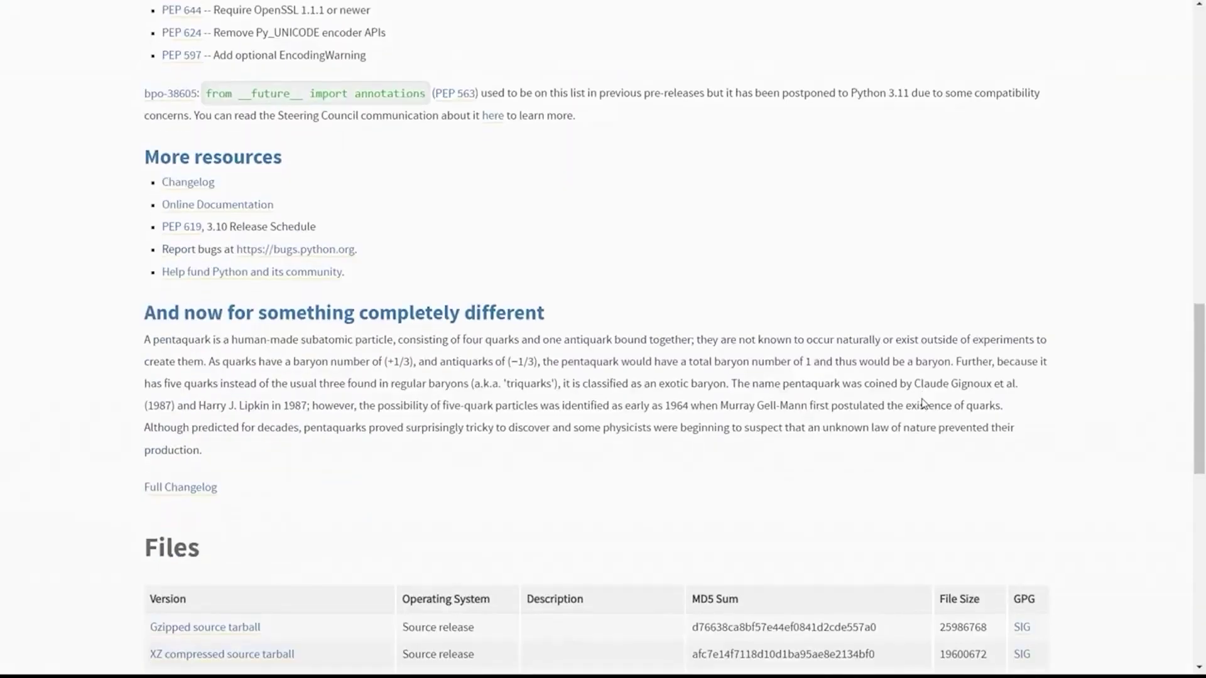
{"action": "scroll", "coordinate": [922, 404], "scroll_direction": "down", "scroll_amount": 6}
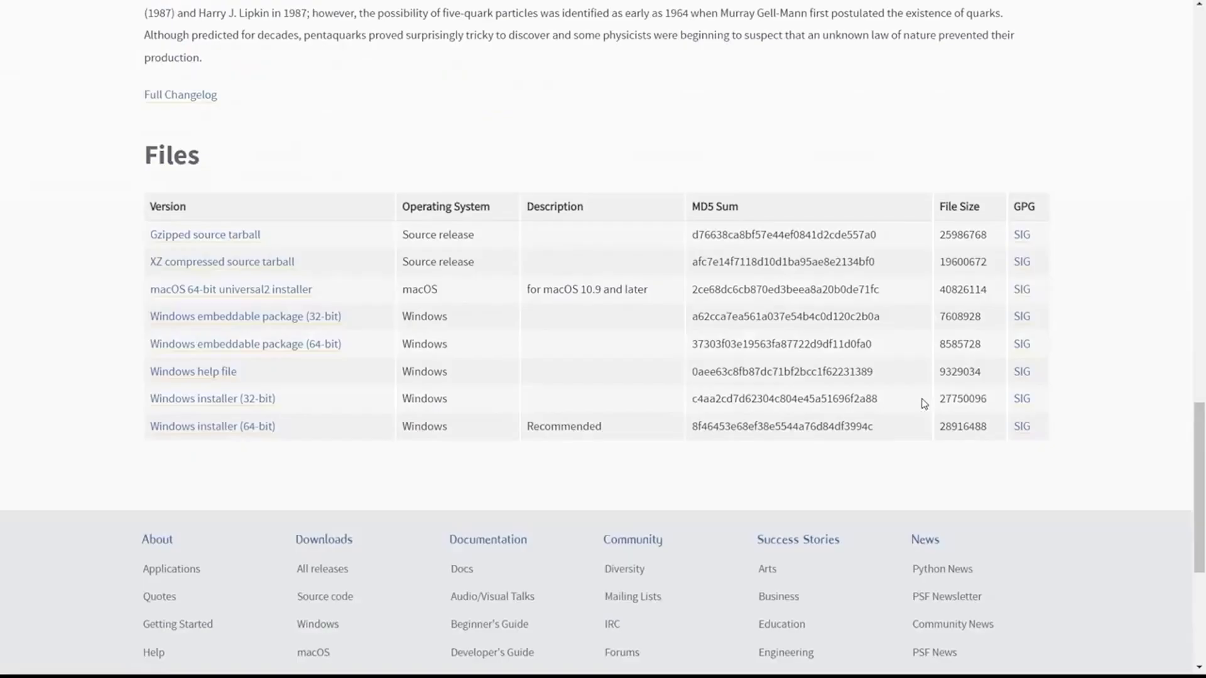
{"action": "left_click", "coordinate": [224, 427]}
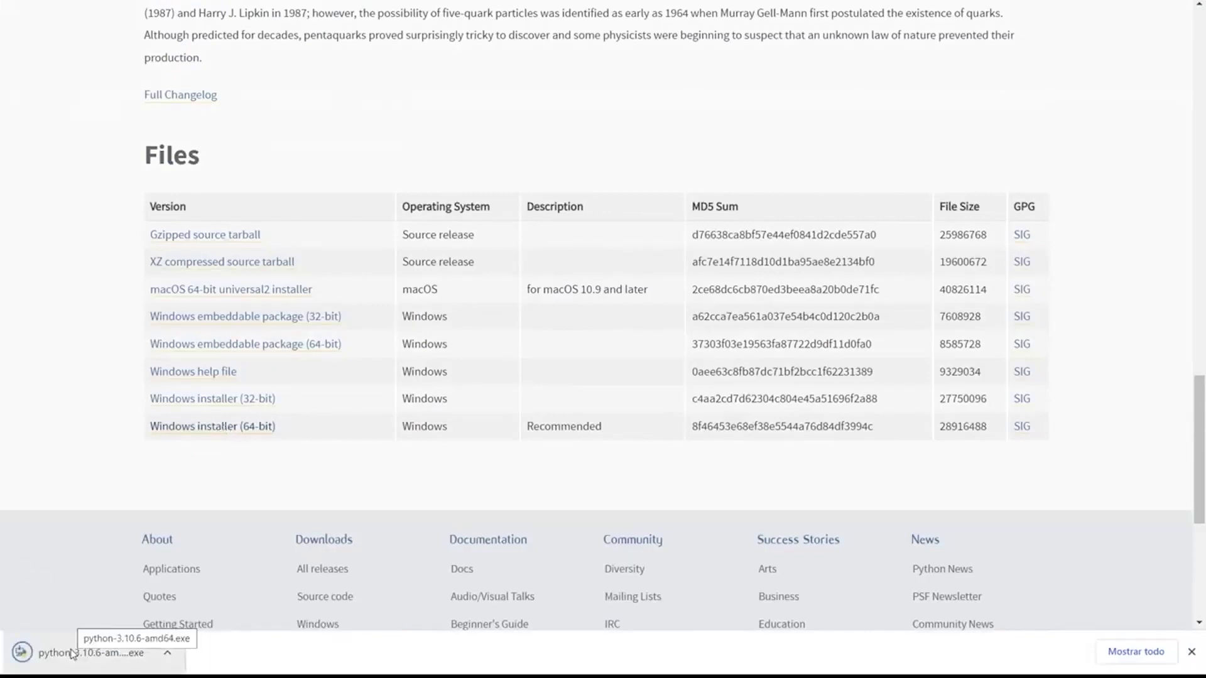
{"action": "left_click", "coordinate": [72, 654]}
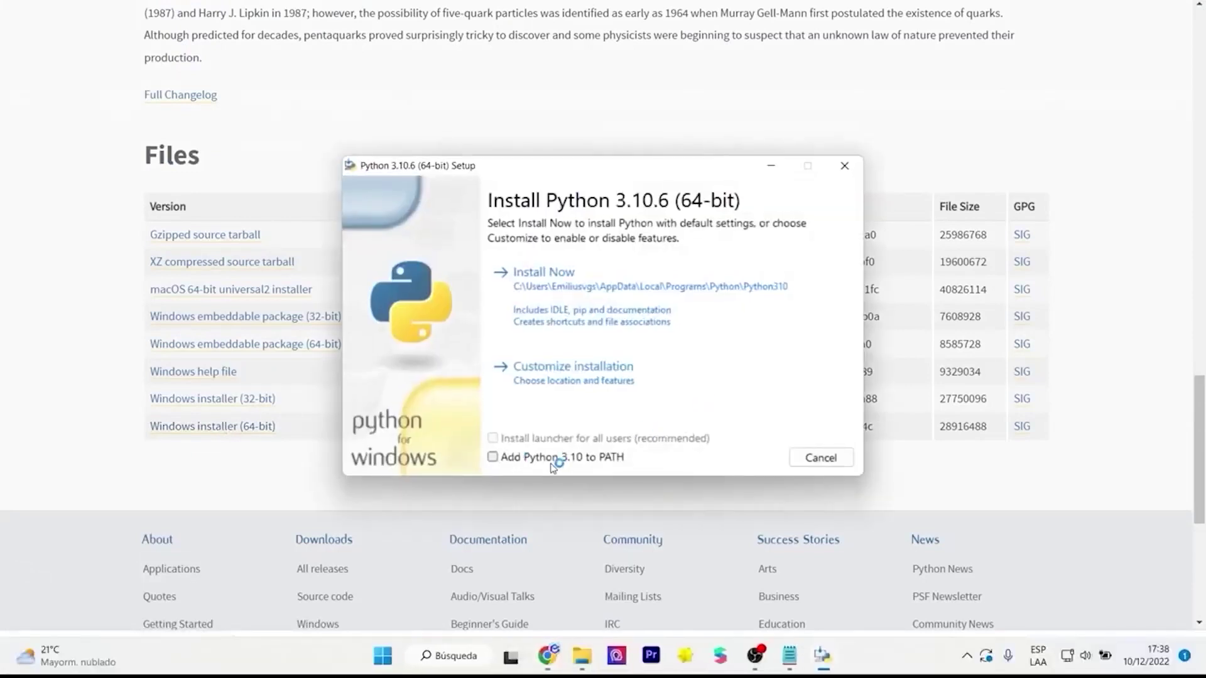
{"action": "left_click", "coordinate": [552, 465]}
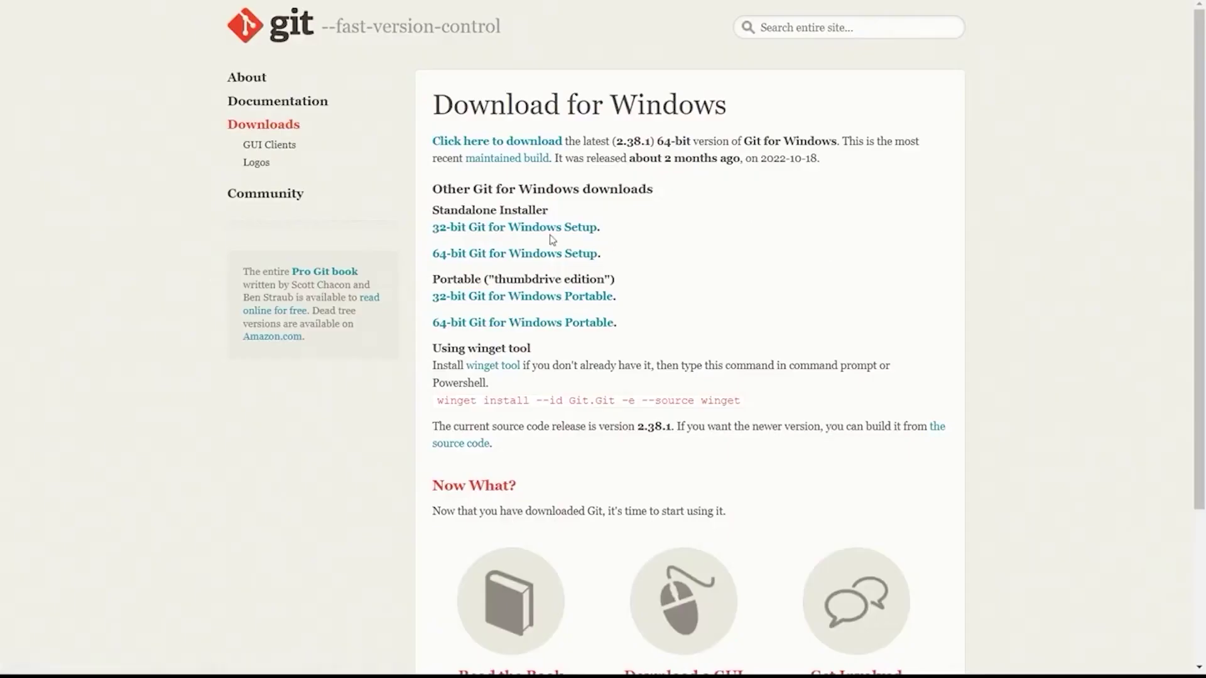
Step: Download Git-2.38.1-64-bit.exe from the '64-bit Git for Windows Setup' link
{"action": "left_click", "coordinate": [520, 258]}
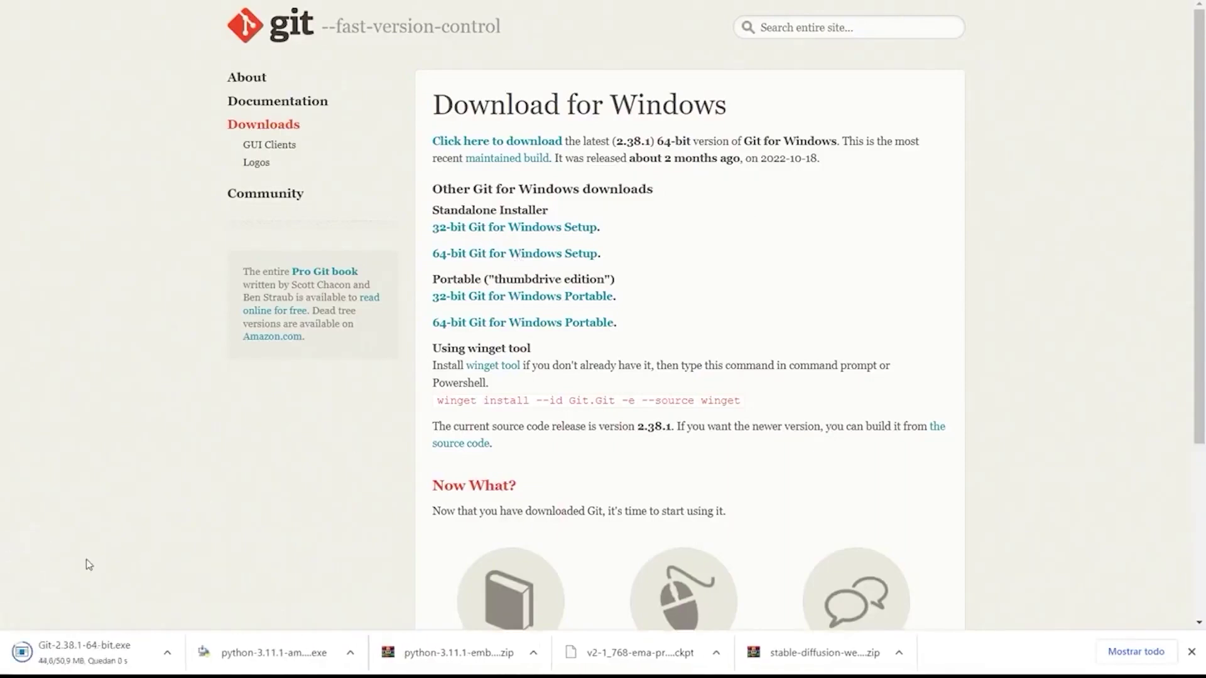
Step: Launch the Git 2.38.1 installer, accept the license, and set the destination to D:\Program Files\Git
{"action": "left_click", "coordinate": [85, 652]}
{"action": "left_click", "coordinate": [702, 447]}
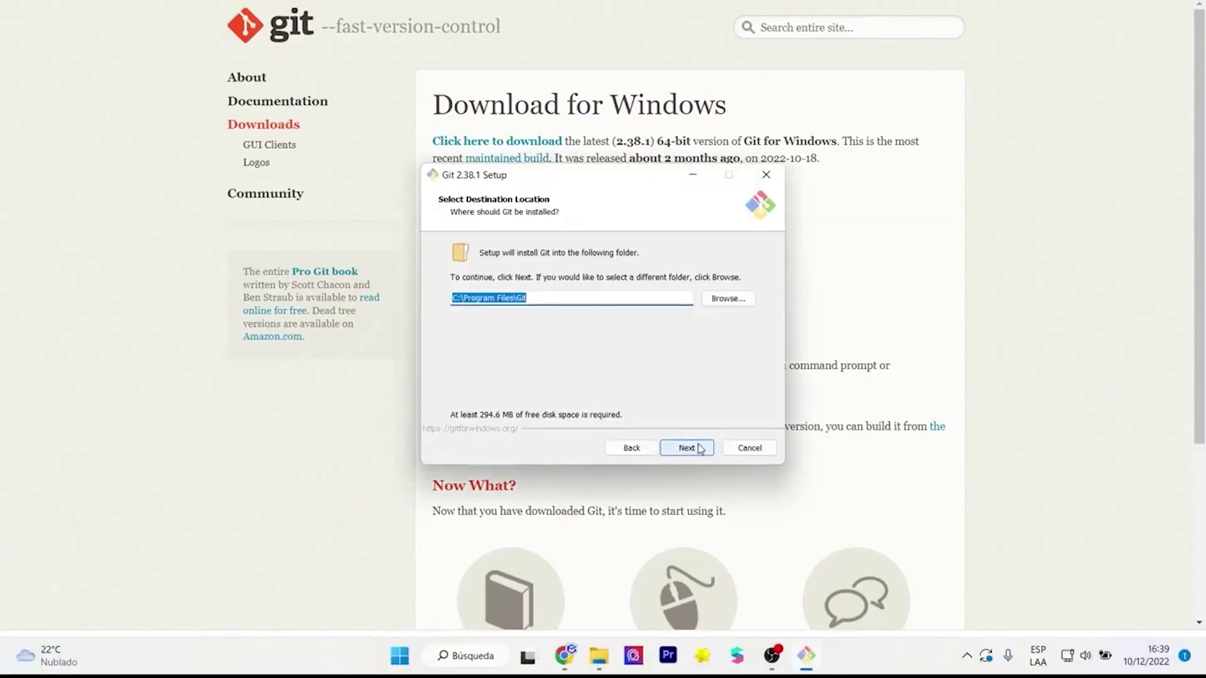
{"action": "left_click", "coordinate": [457, 298]}
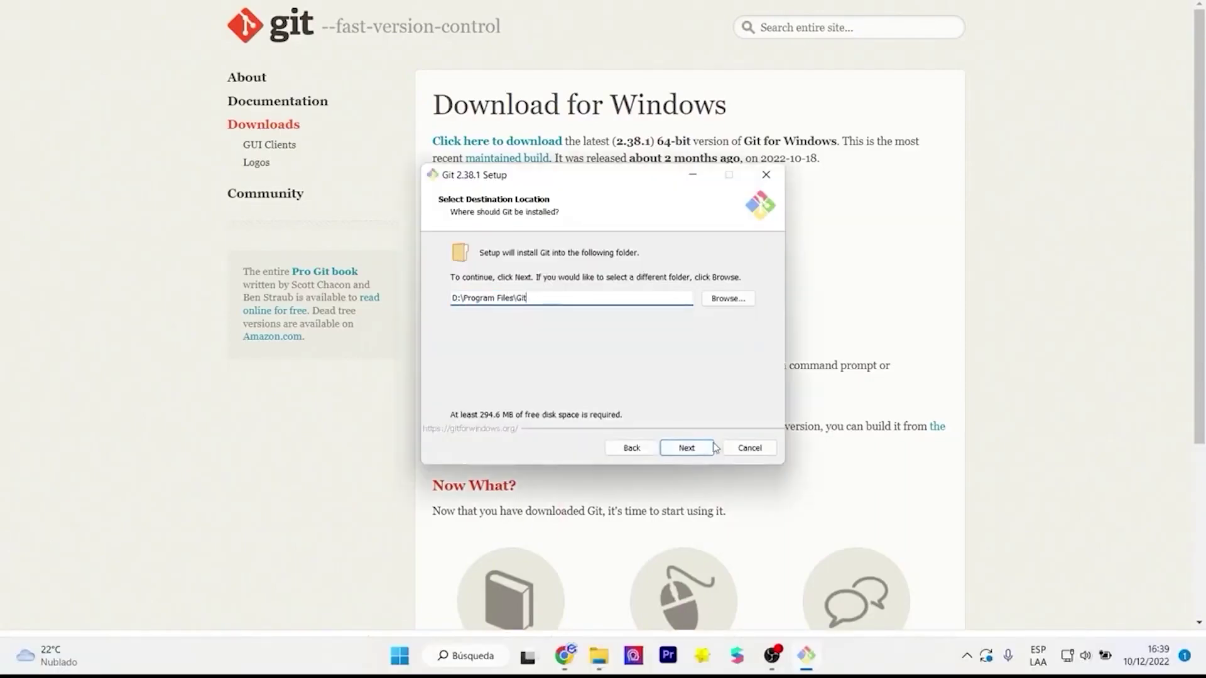
{"action": "left_click", "coordinate": [686, 448]}
Step: Keep the default components, Start Menu folder, editor, branch naming and recommended PATH setting
{"action": "left_click", "coordinate": [686, 448]}
{"action": "left_click", "coordinate": [628, 448]}
{"action": "left_click", "coordinate": [677, 450]}
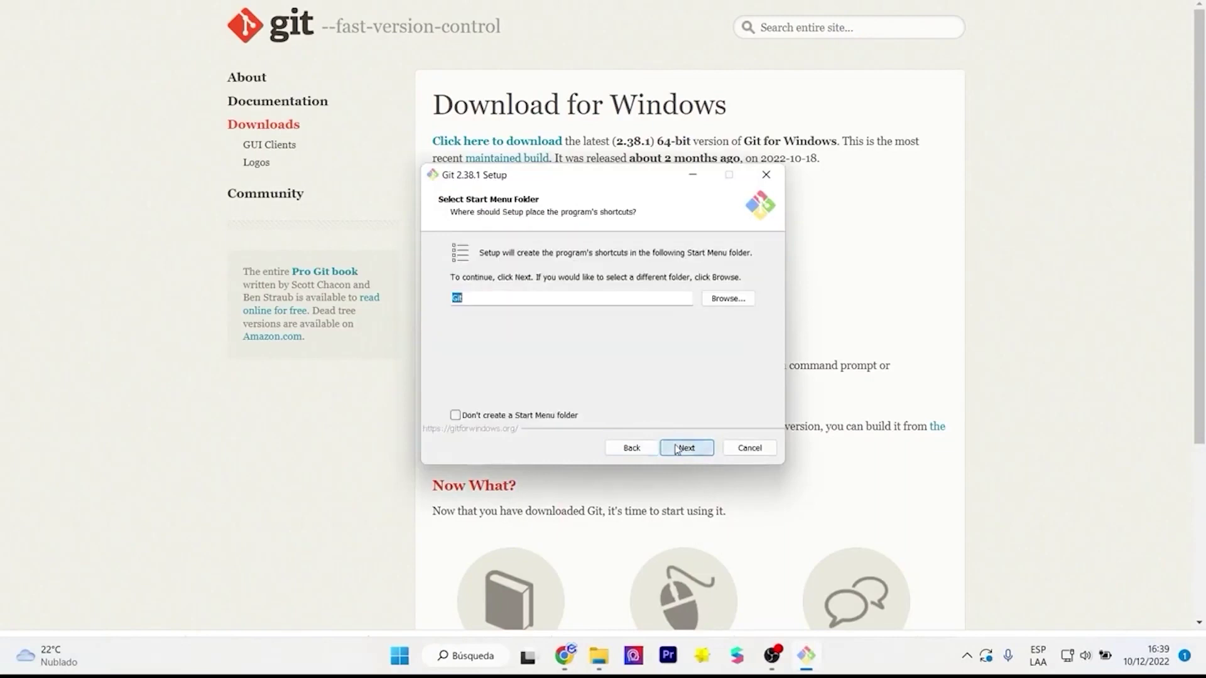
{"action": "left_click", "coordinate": [677, 450]}
{"action": "left_click", "coordinate": [677, 450]}
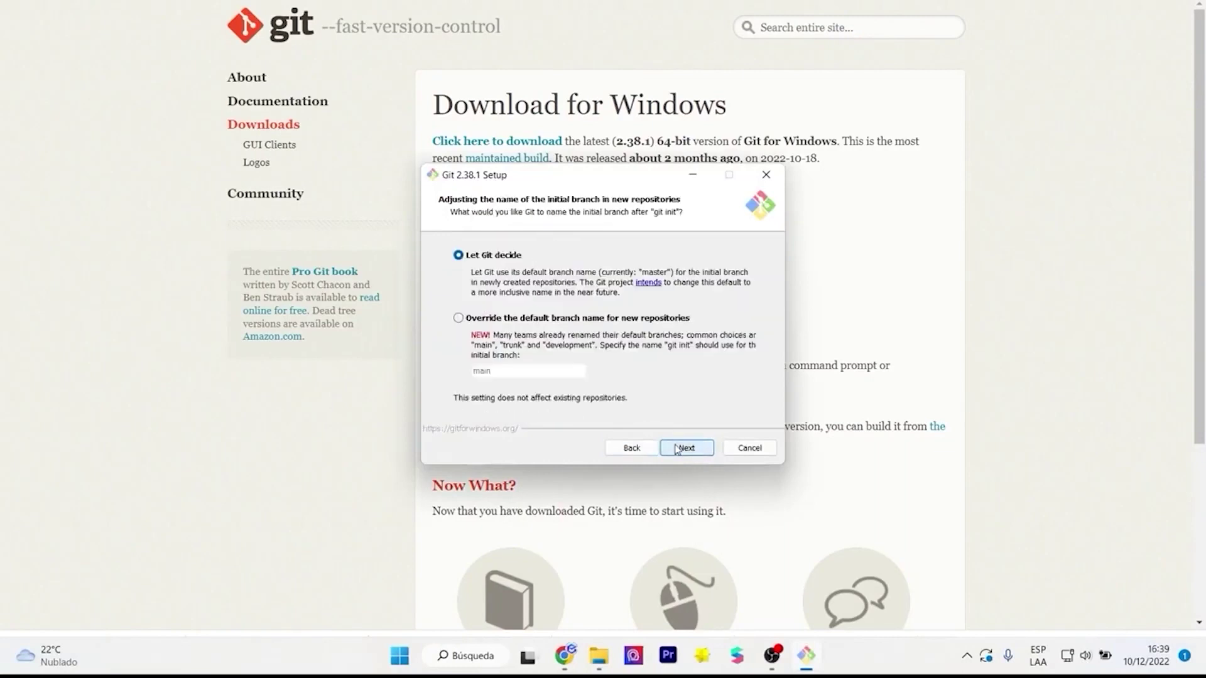
{"action": "left_click", "coordinate": [680, 449]}
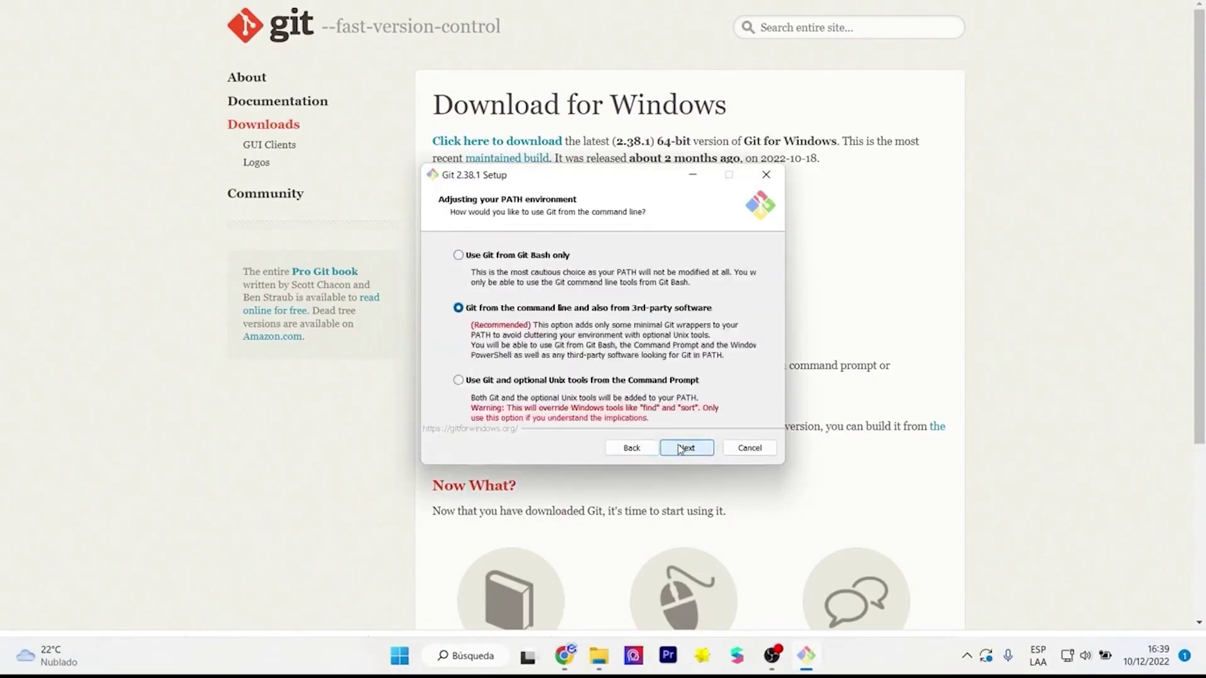
{"action": "left_click", "coordinate": [680, 450]}
Step: Keep the remaining defaults (OpenSSL, MinTTY, Credential Manager), install, and finish without viewing release notes
{"action": "left_click", "coordinate": [680, 450]}
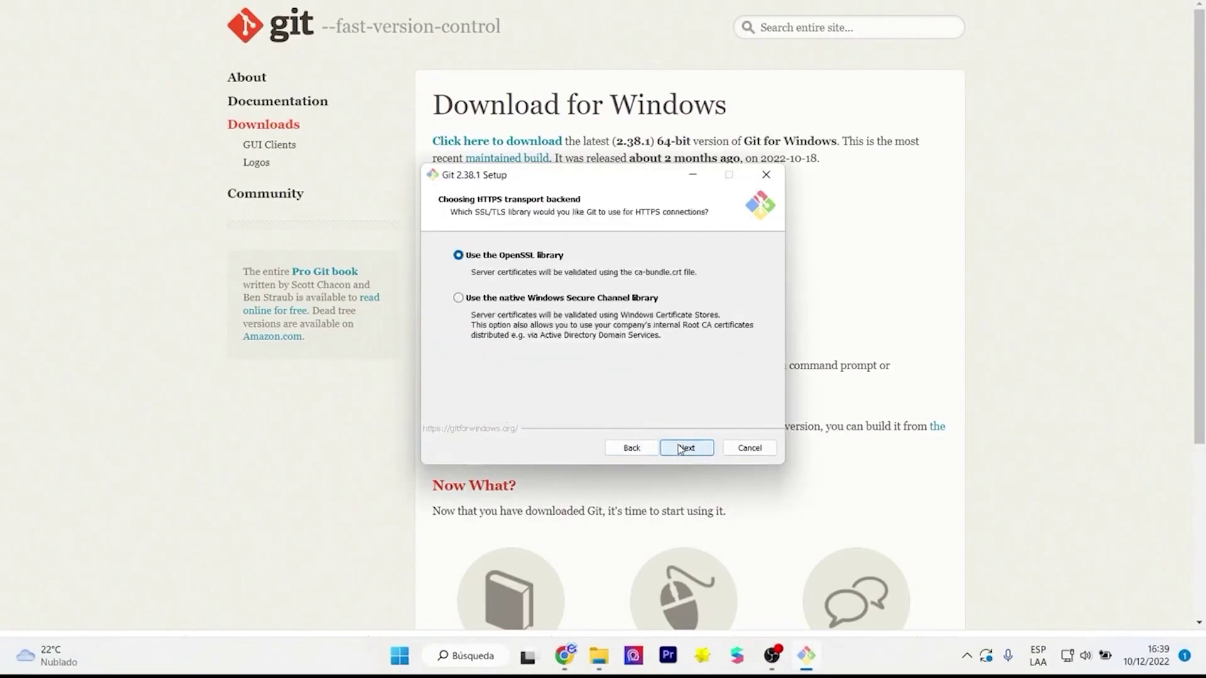
{"action": "left_click", "coordinate": [680, 450]}
{"action": "left_click", "coordinate": [681, 449]}
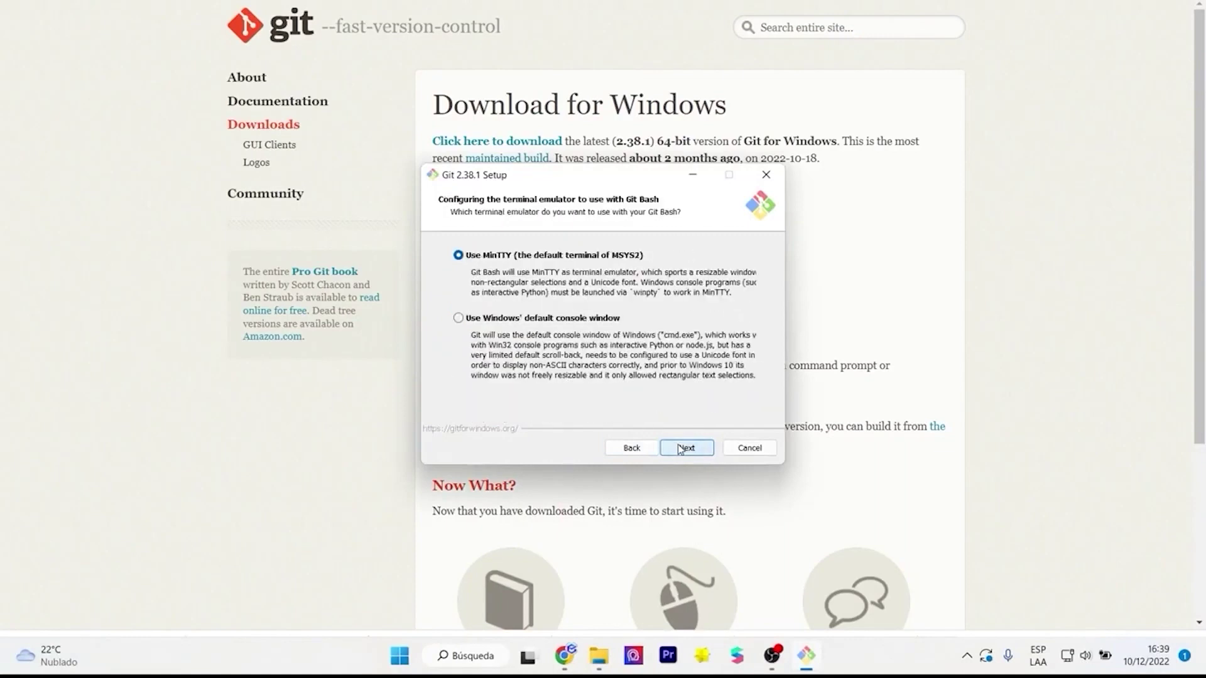
{"action": "left_click", "coordinate": [680, 450]}
{"action": "left_click", "coordinate": [680, 449]}
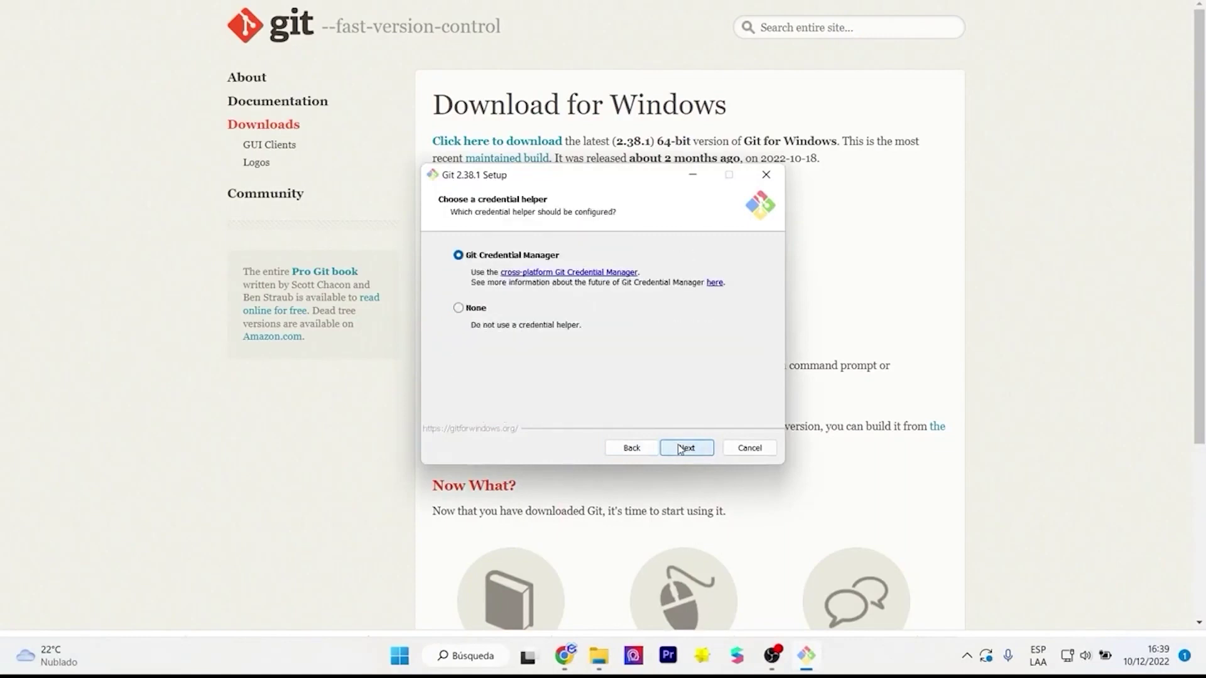
{"action": "left_click", "coordinate": [680, 449]}
{"action": "left_click", "coordinate": [680, 448]}
{"action": "left_click", "coordinate": [680, 448]}
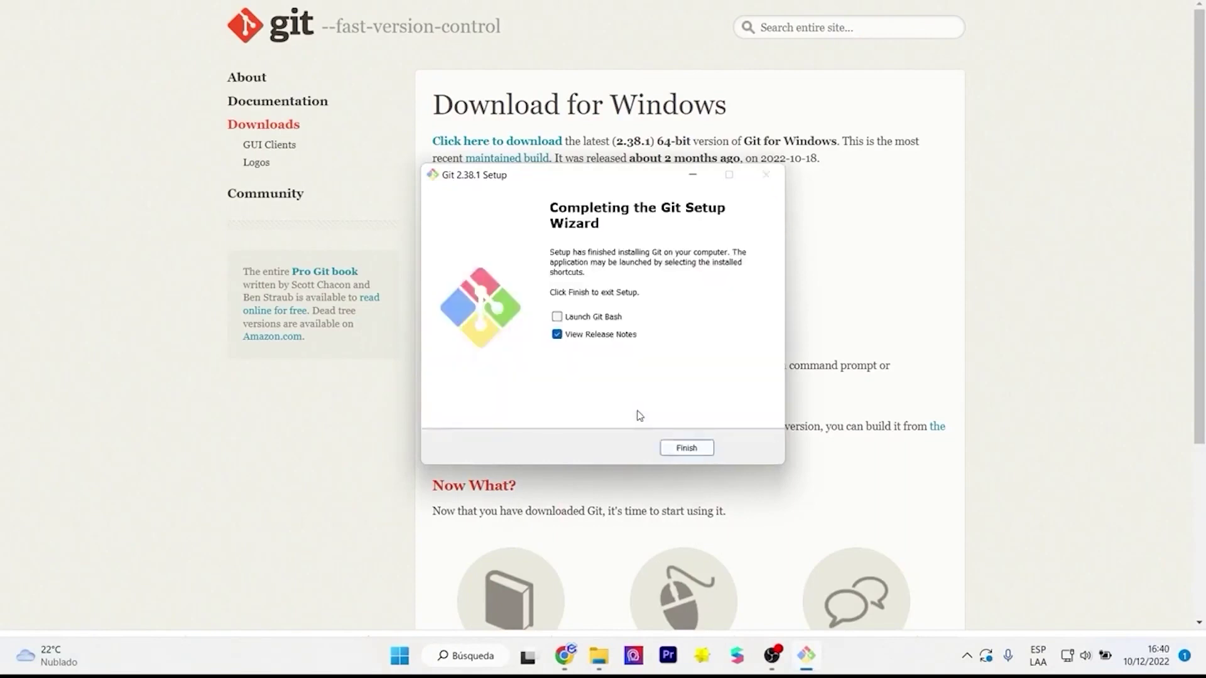
{"action": "left_click", "coordinate": [594, 338]}
{"action": "left_click", "coordinate": [677, 449]}
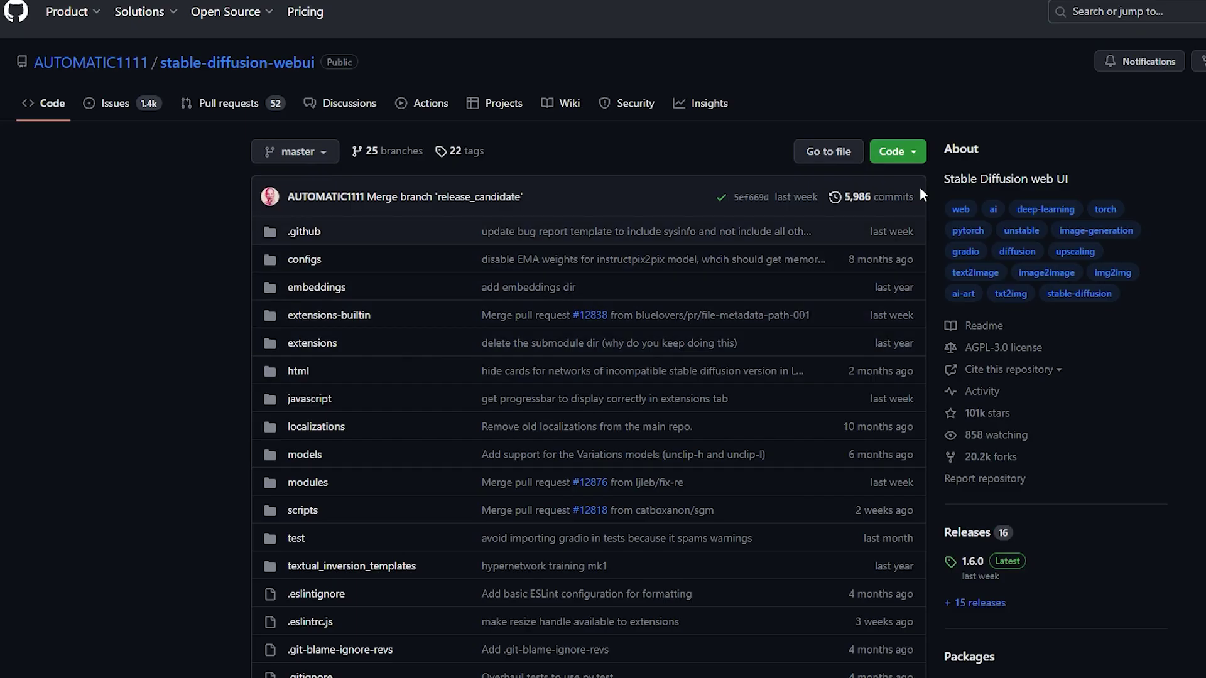
Step: Copy the stable-diffusion-webui HTTPS clone URL from the green Code menu
{"action": "left_click", "coordinate": [908, 157]}
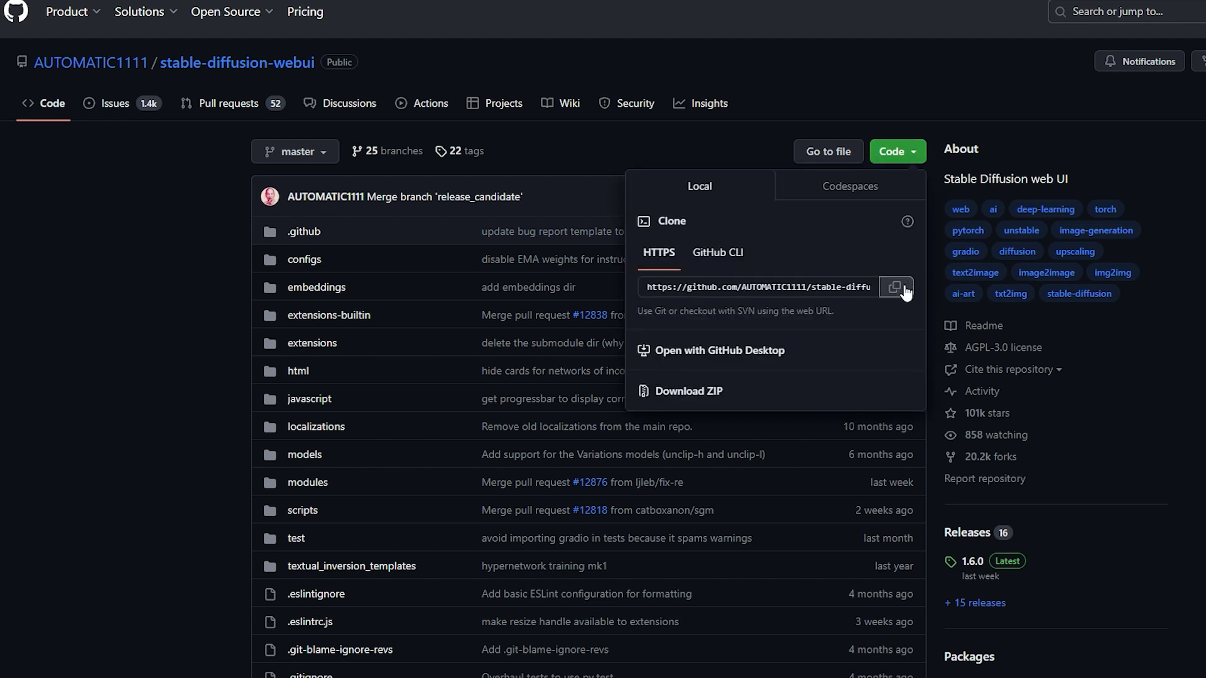
{"action": "left_click", "coordinate": [905, 292]}
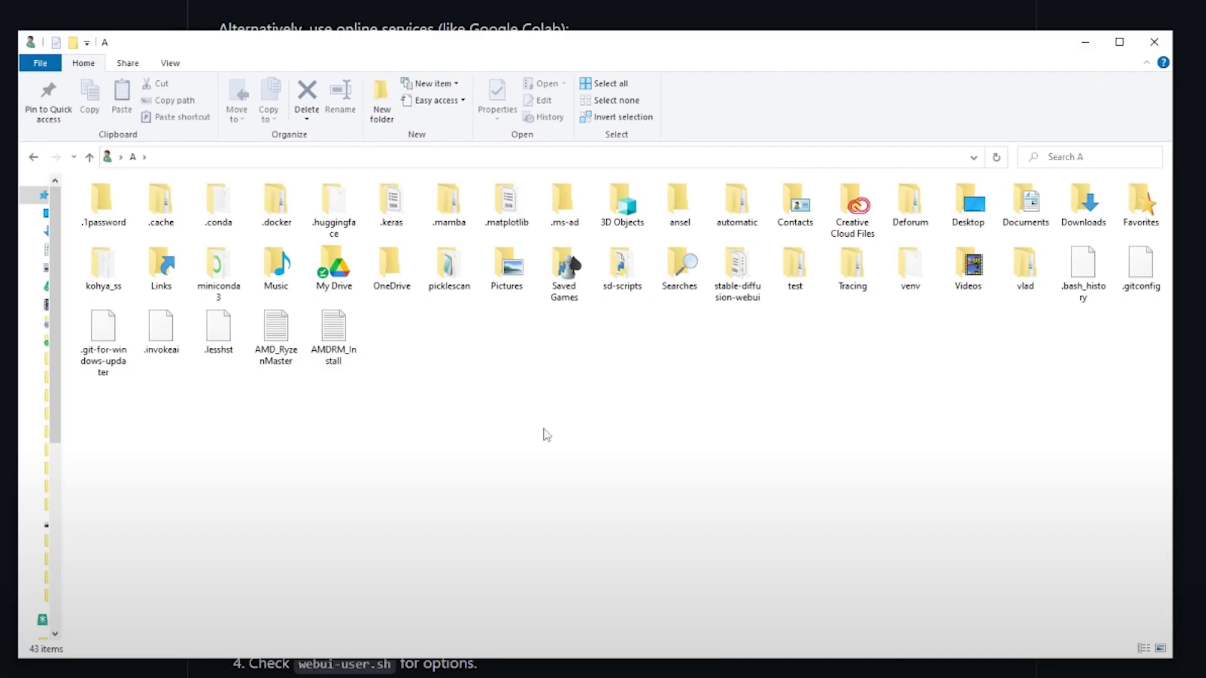
Step: Create a new folder named a1111 in the user folder and open it
{"action": "right_click", "coordinate": [506, 363]}
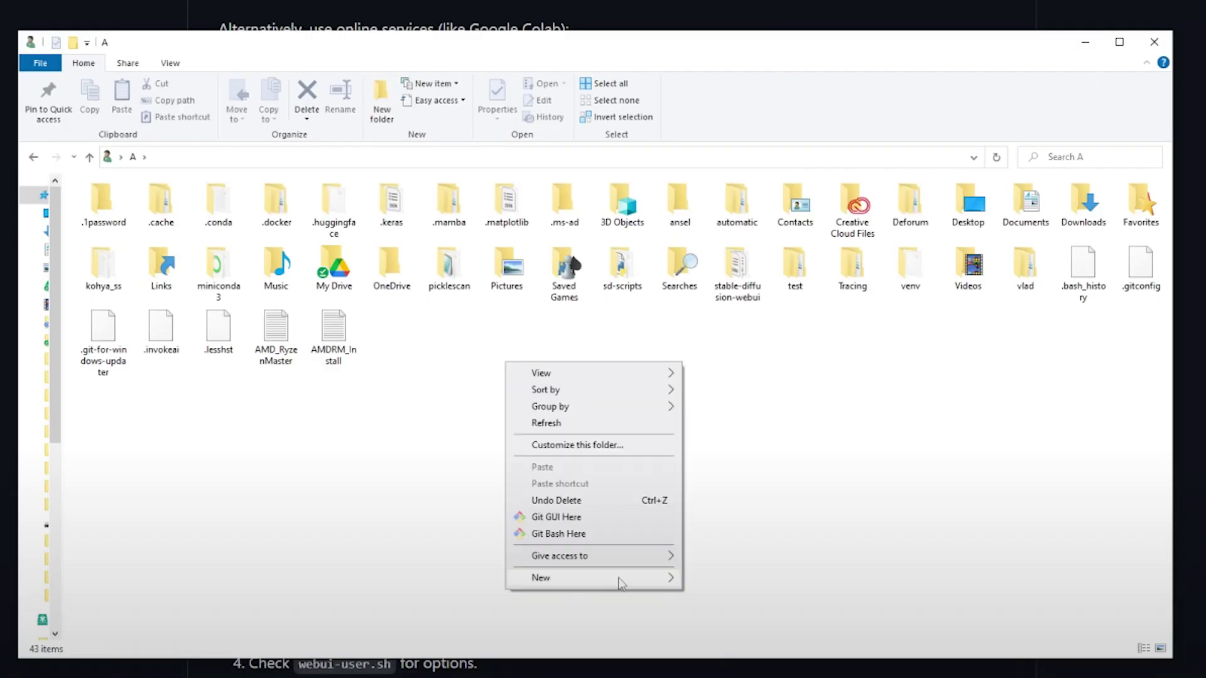
{"action": "mouse_move", "coordinate": [621, 583]}
{"action": "left_click", "coordinate": [770, 578]}
{"action": "type", "text": "a1111"}
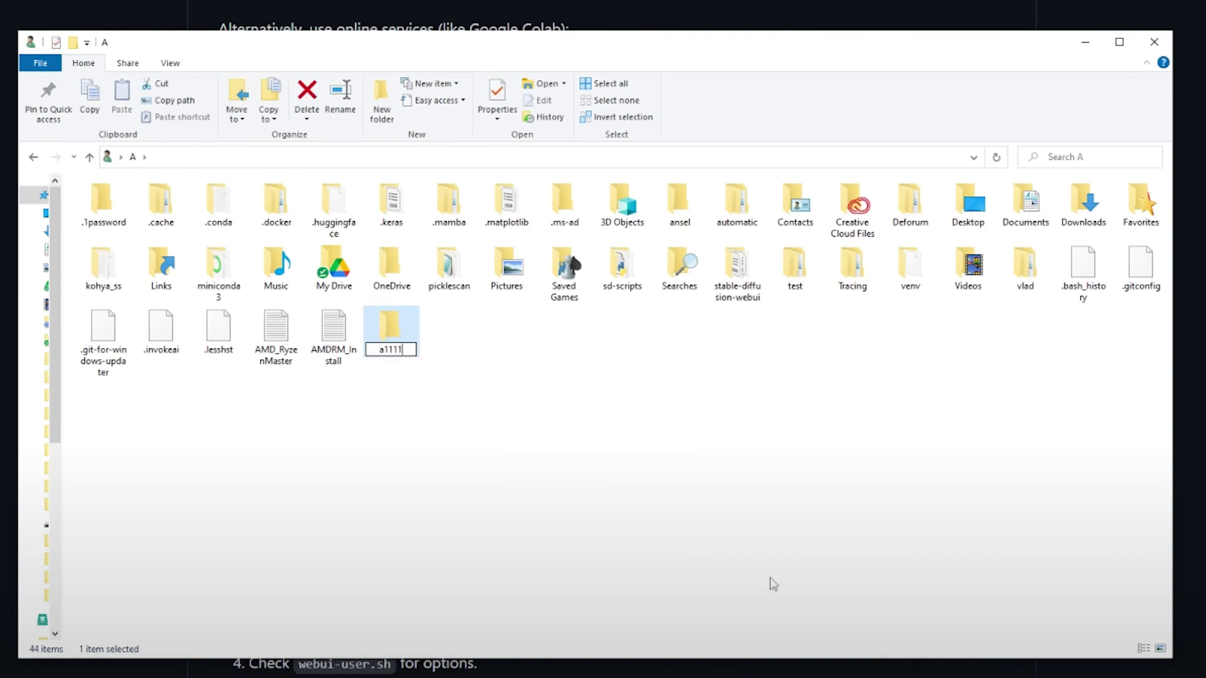
{"action": "key", "text": "Return"}
{"action": "key", "text": "Return"}
Step: Open a Command Prompt in the a1111 folder using cmd in the address bar
{"action": "left_click", "coordinate": [241, 158]}
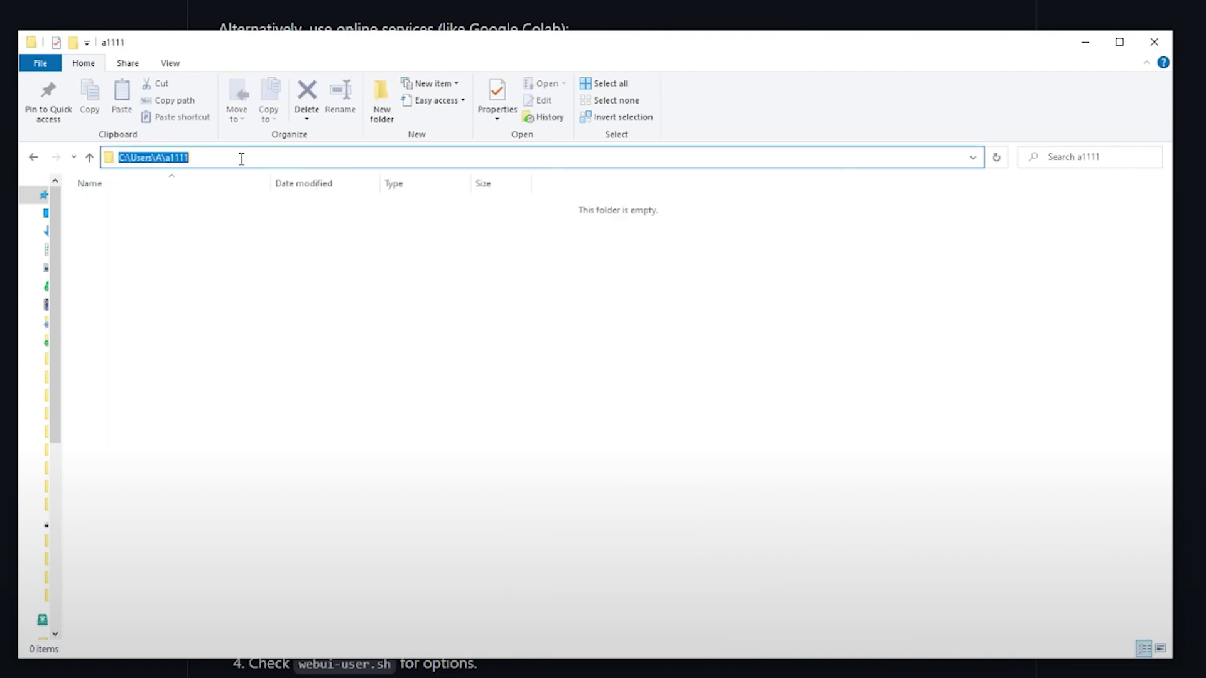
{"action": "type", "text": "cmd"}
{"action": "key", "text": "Return"}
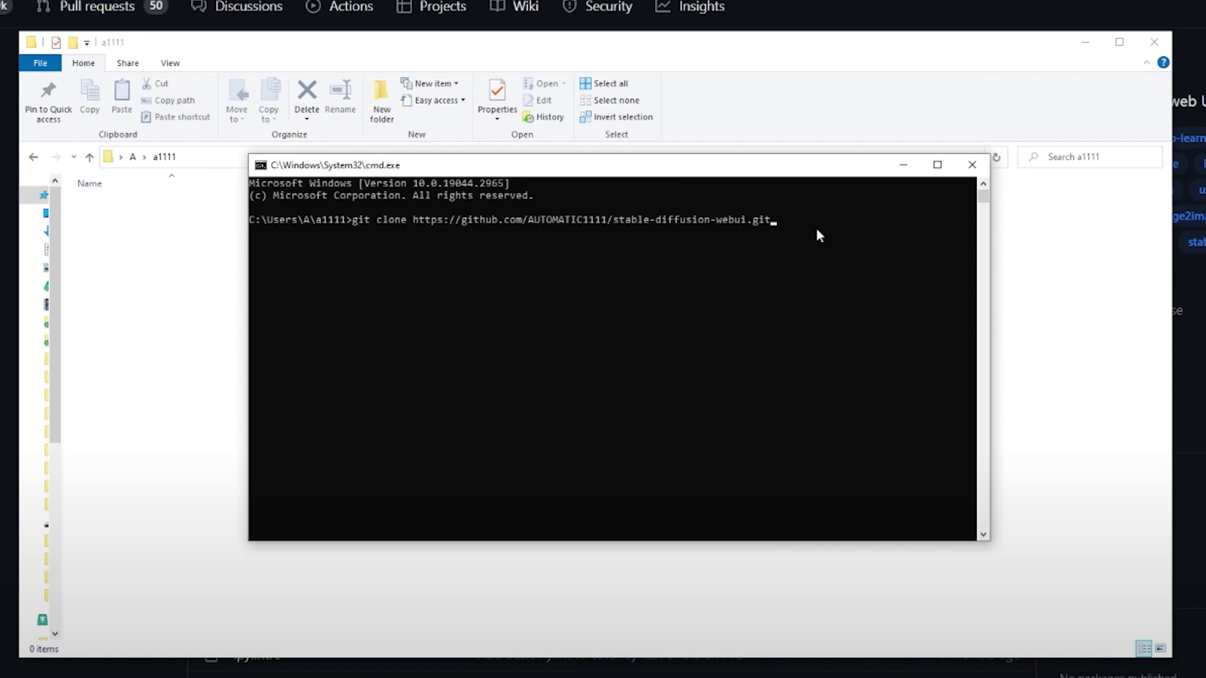
{"action": "key", "text": "Return"}
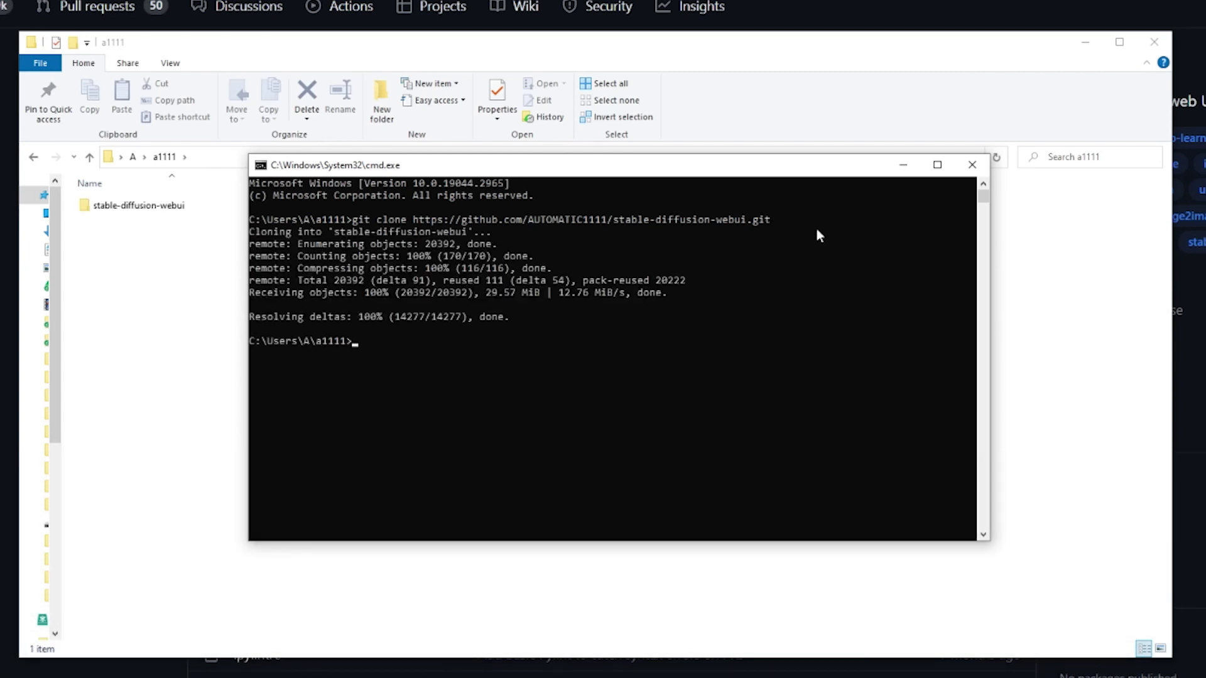
{"action": "left_click", "coordinate": [136, 210]}
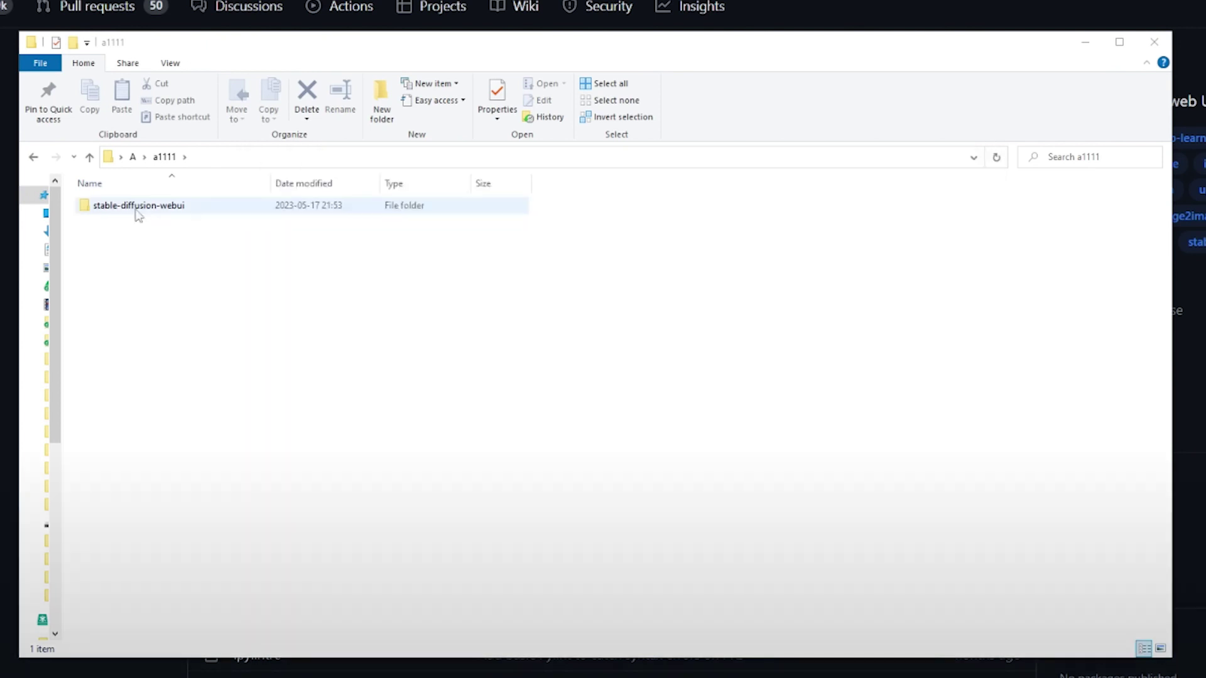
Step: Open the cloned stable-diffusion-webui folder, then browse the SDXL refiner 1.0 Files and versions list
{"action": "double_click", "coordinate": [138, 207]}
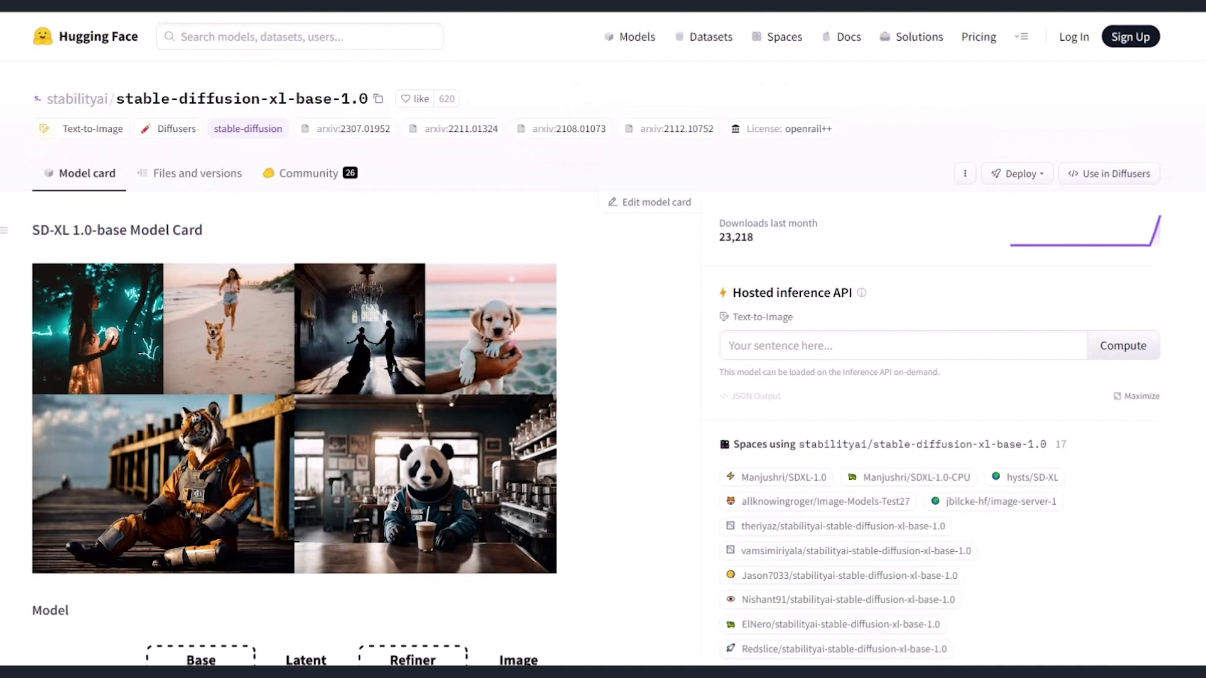
{"action": "left_click", "coordinate": [227, 186]}
{"action": "scroll", "coordinate": [156, 402], "scroll_direction": "down", "scroll_amount": 3}
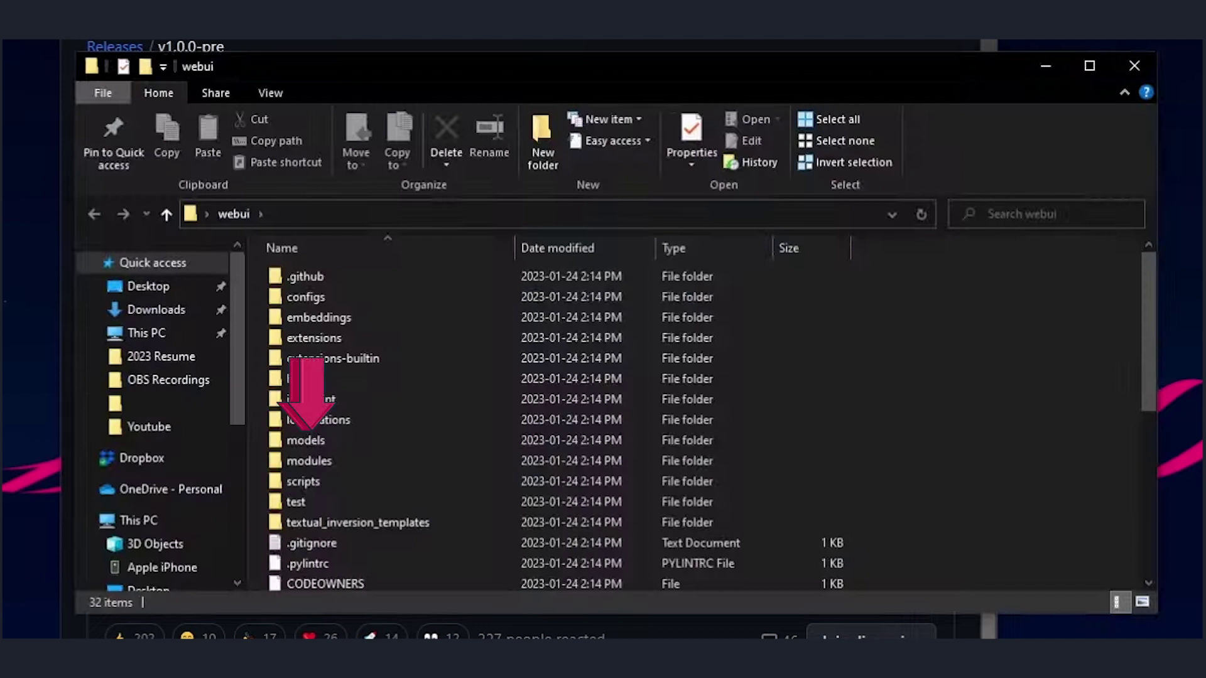
Step: Open the models folder inside the stable-diffusion-webui directory
{"action": "double_click", "coordinate": [339, 442]}
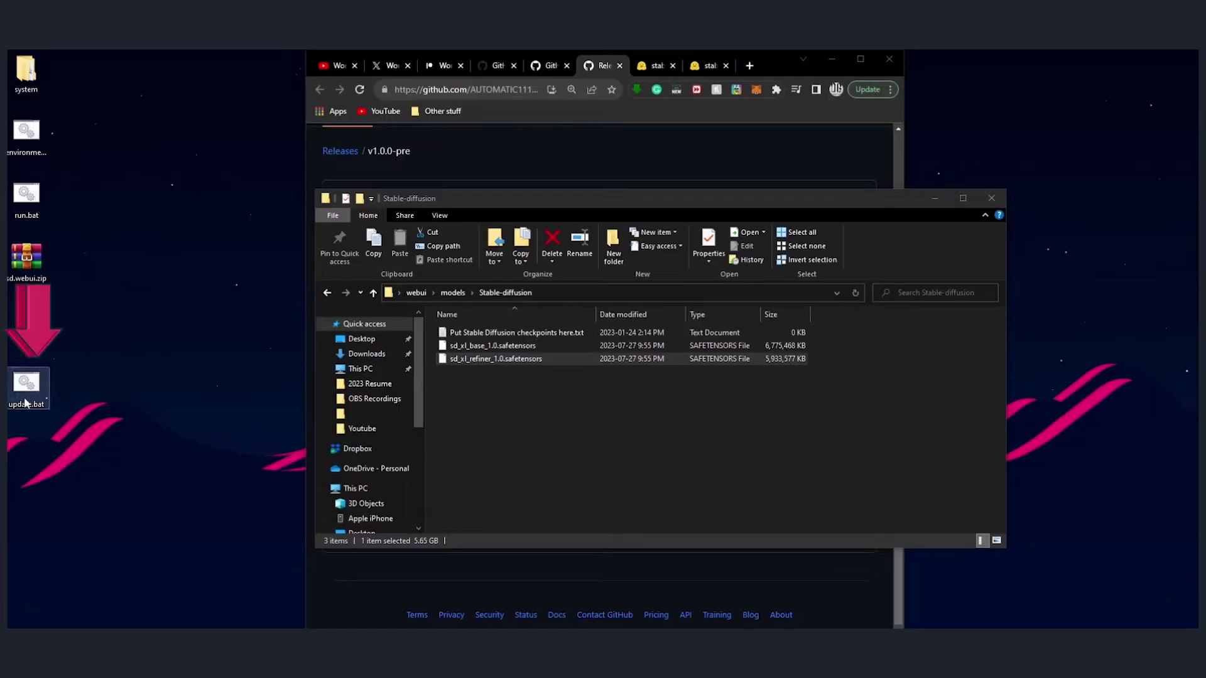
Step: Run update.bat to update the web UI, then dismiss the finished update window
{"action": "double_click", "coordinate": [25, 403]}
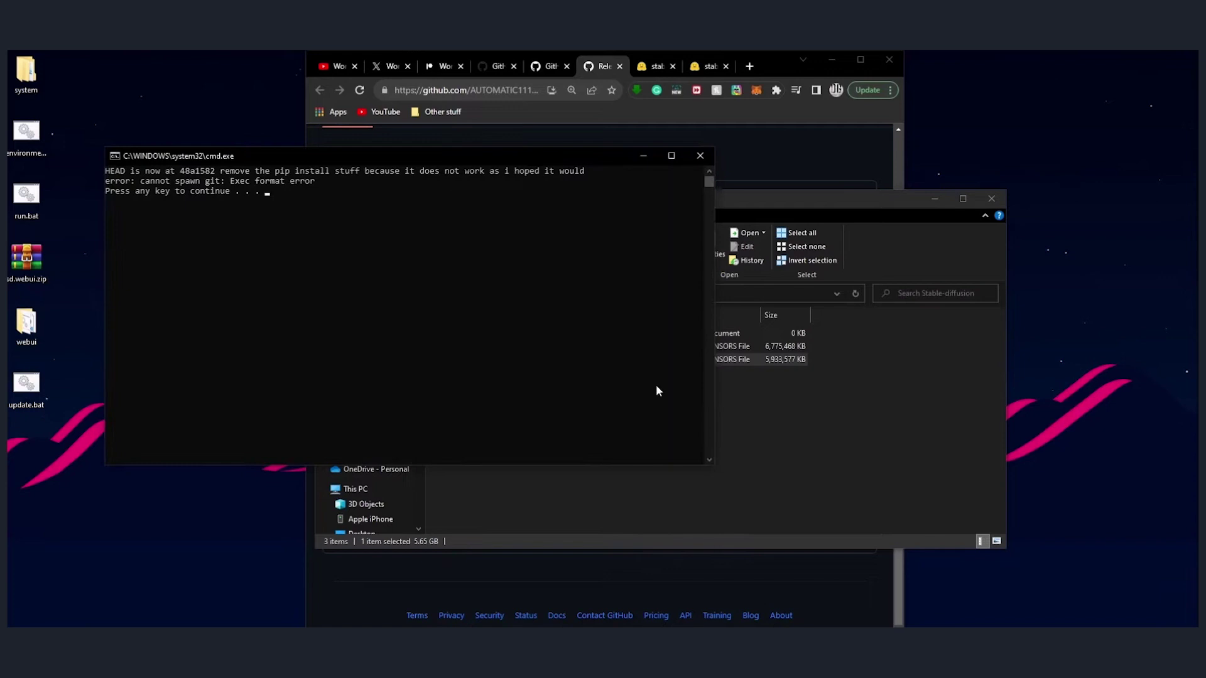
{"action": "key", "text": "Return"}
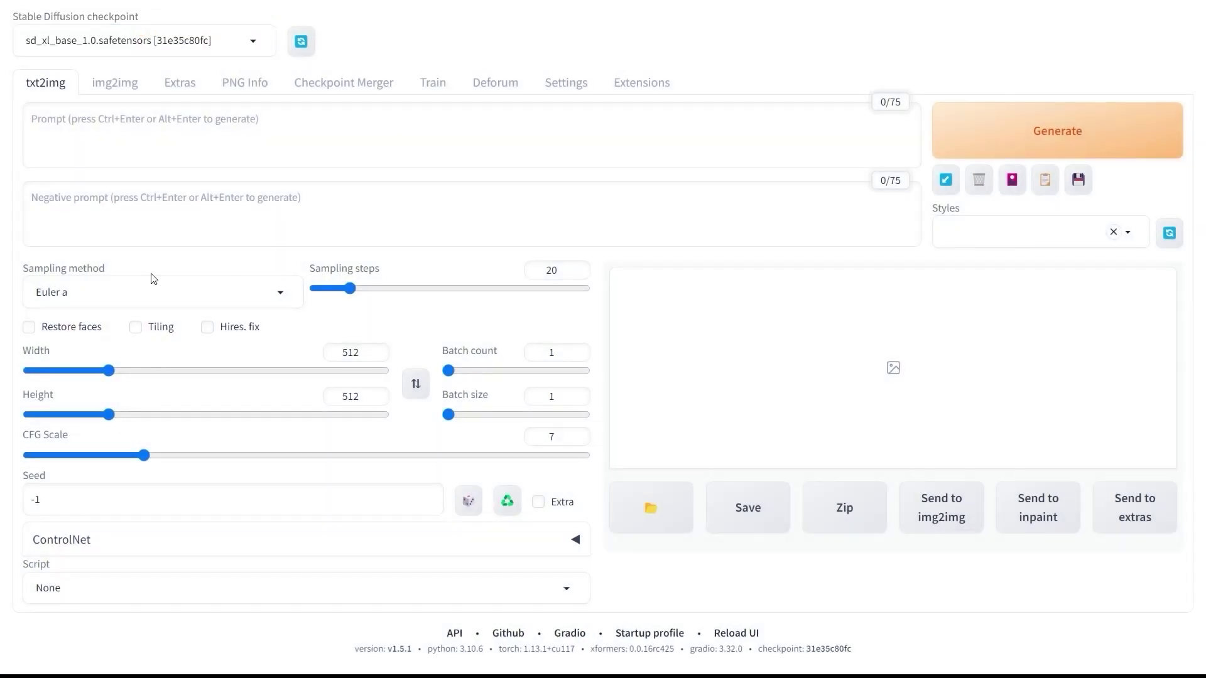
Step: Enter the prompt 'family of aliens as tourists taking pictures at machu picchu, realistic, 8k octane, unreal engine'
{"action": "left_click", "coordinate": [129, 134]}
{"action": "type", "text": "famil"}
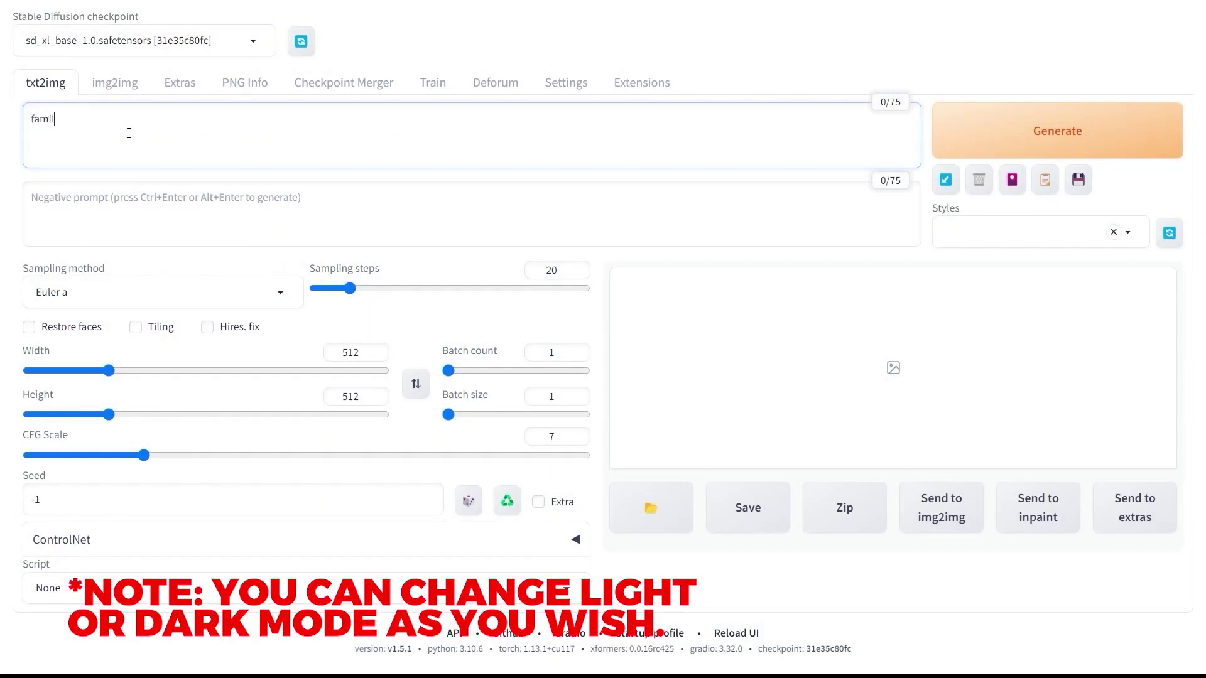
{"action": "type", "text": "y of aliens as tourists taking pi"}
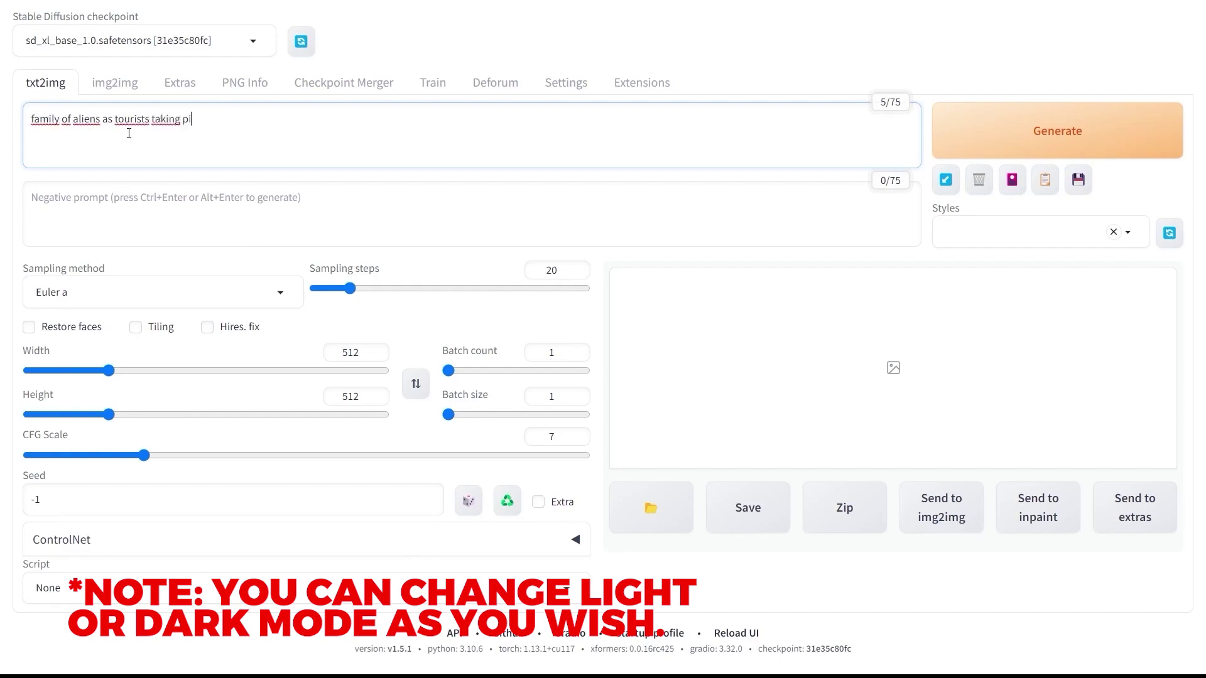
{"action": "type", "text": "ctures at machu picchu"}
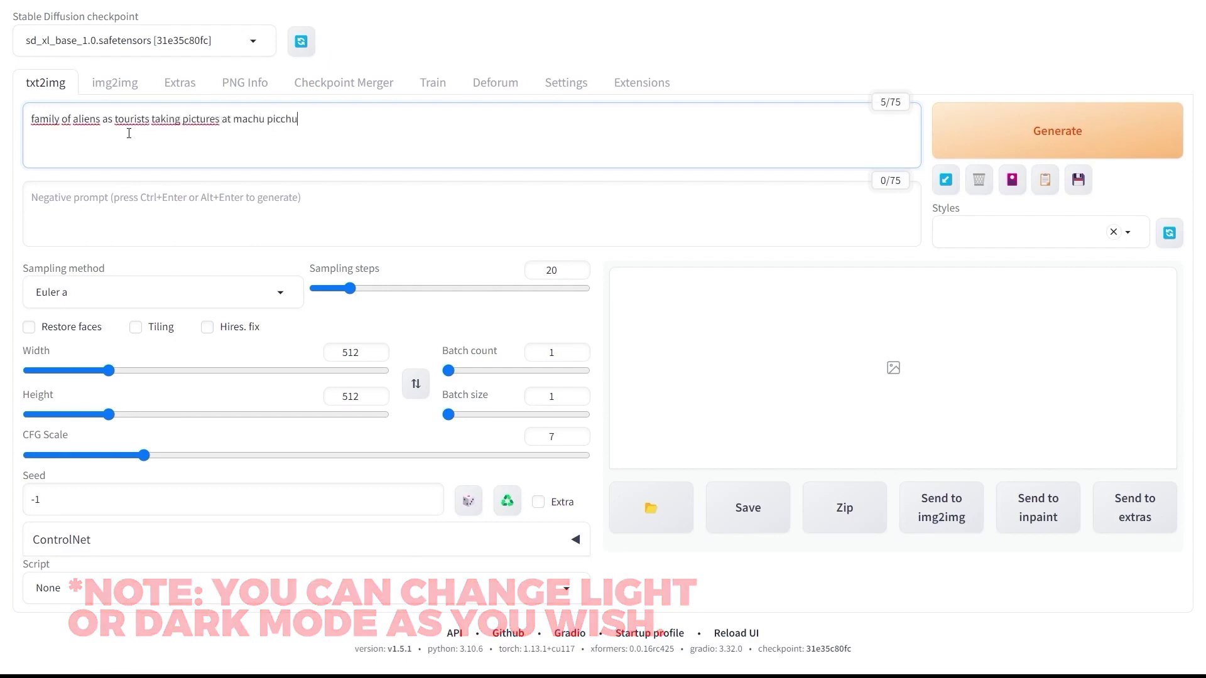
{"action": "type", "text": ", realistic,"}
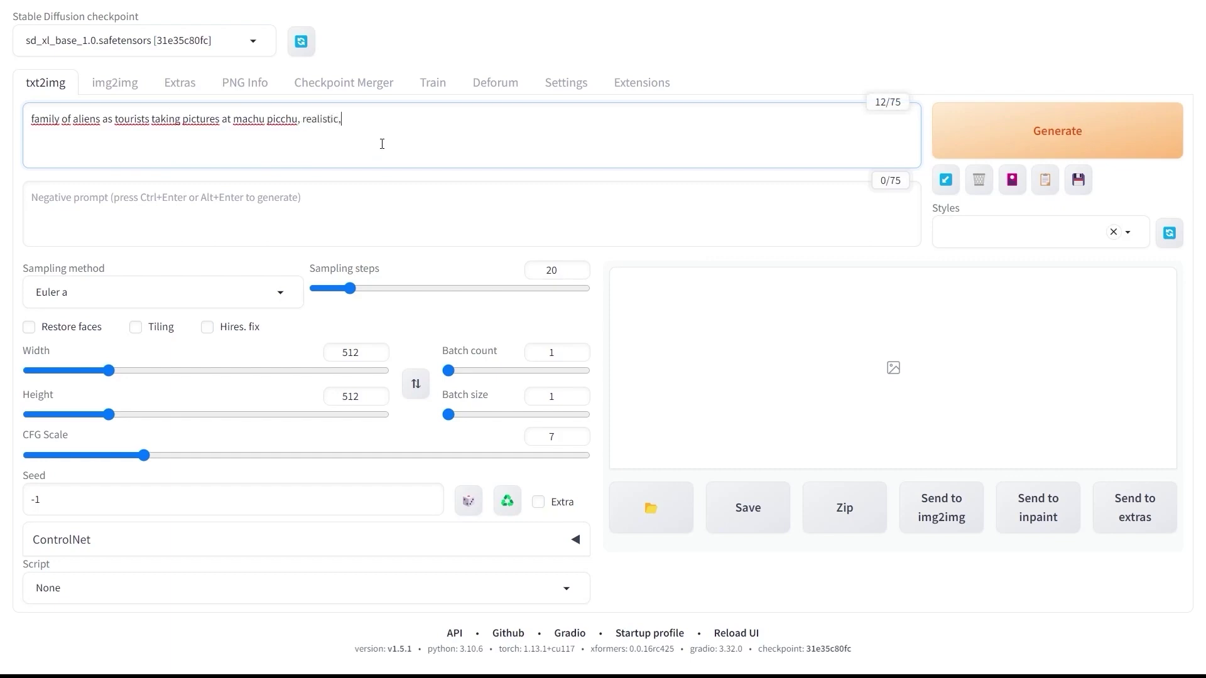
{"action": "type", "text": " 8k octane, unreal engine"}
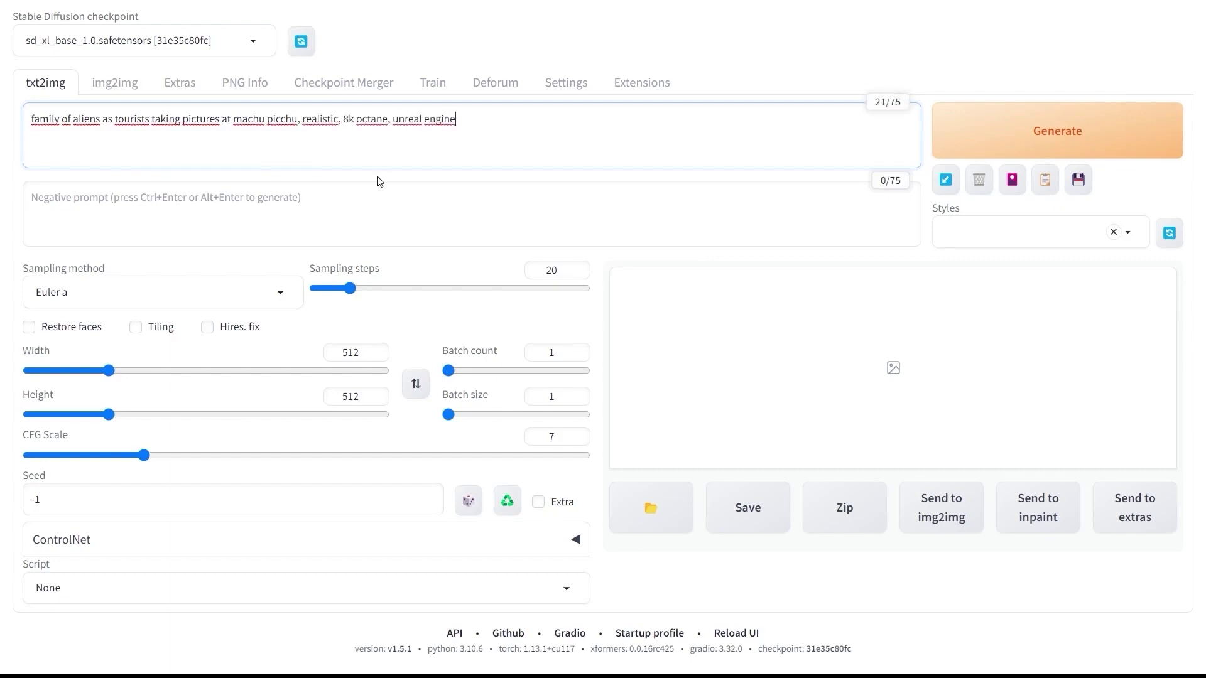
{"action": "left_click", "coordinate": [363, 202]}
Step: Add 'deform' as the negative prompt, run a first generation, and set width to 1024
{"action": "type", "text": "deform"}
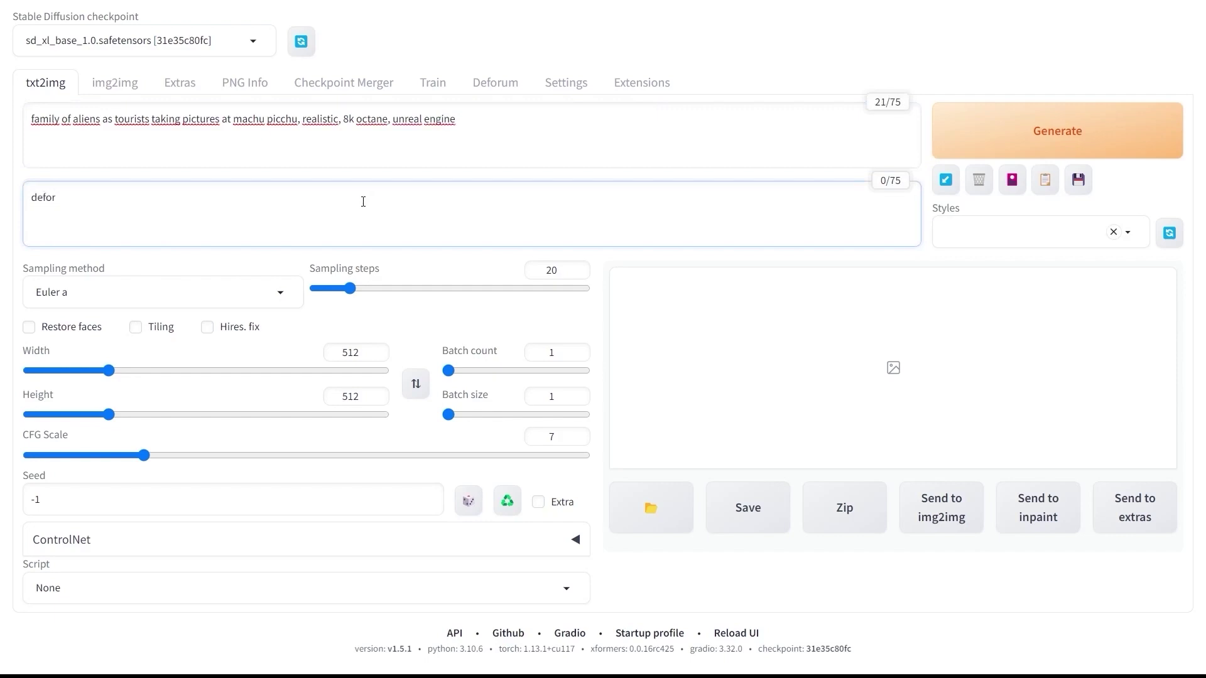
{"action": "left_click", "coordinate": [1036, 135]}
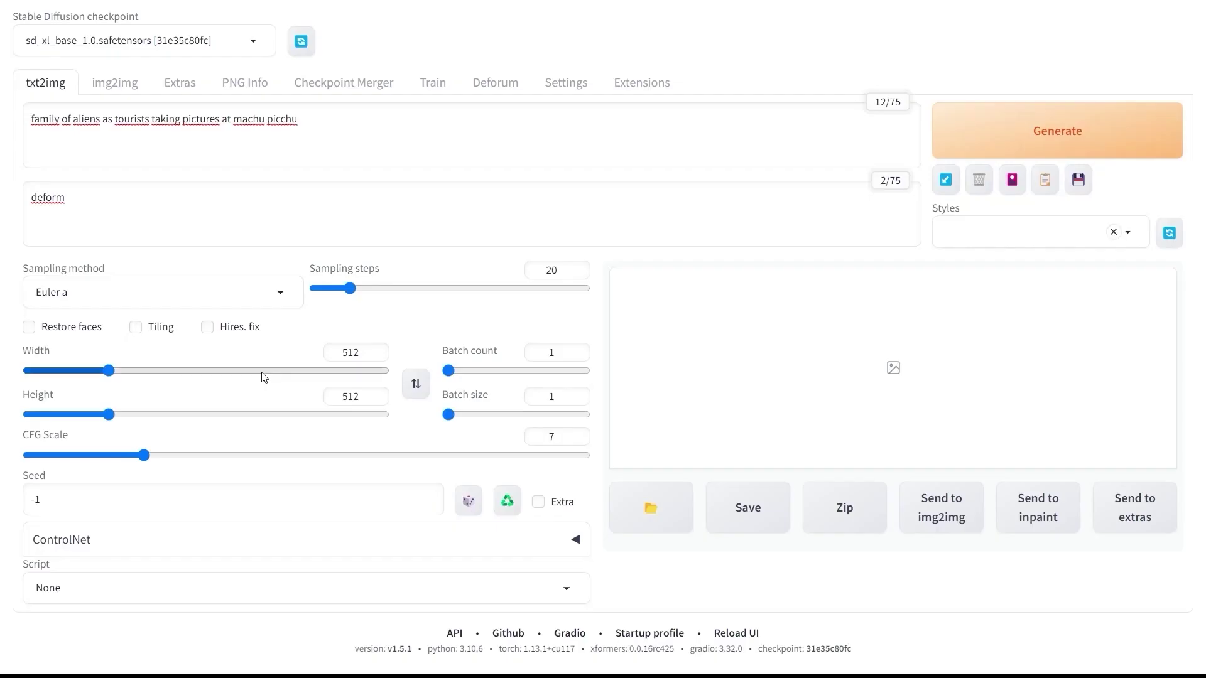
{"action": "left_click_drag", "start_coordinate": [239, 371], "coordinate": [217, 371]}
{"action": "left_click", "coordinate": [339, 352]}
{"action": "key", "text": "ctrl+a"}
{"action": "type", "text": "1024"}
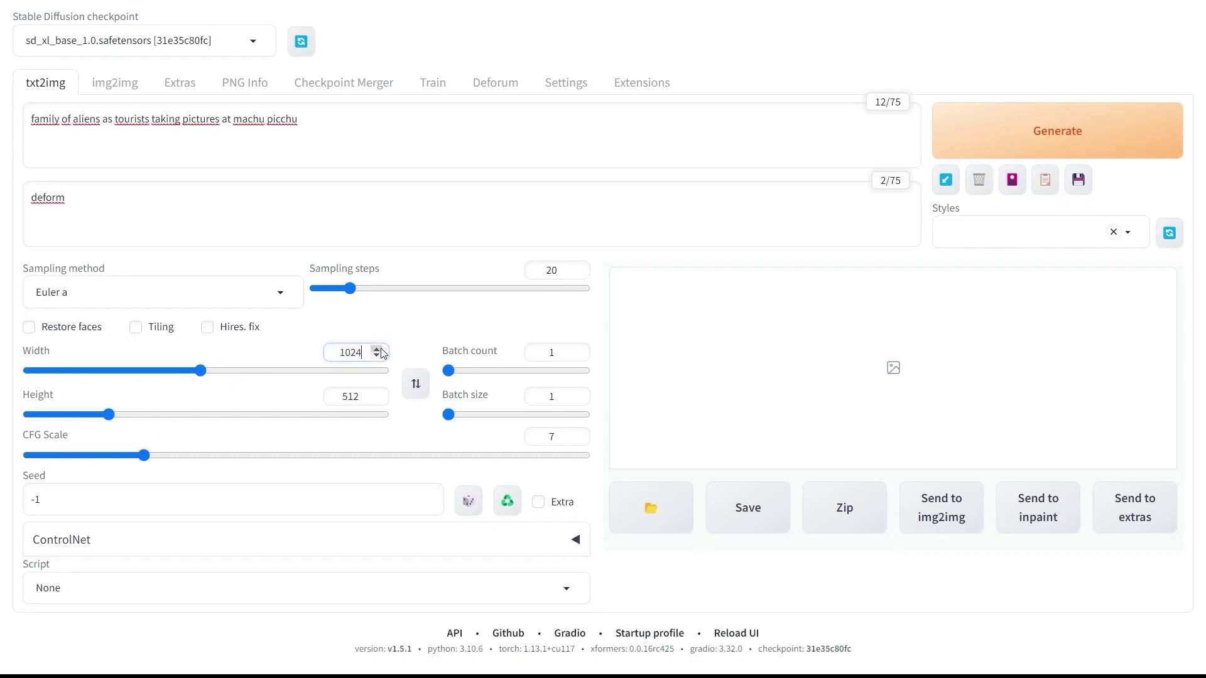
{"action": "key", "text": "ctrl+a"}
Step: Set height to 1024 and generate the 1024×1024 alien tourist image
{"action": "left_click", "coordinate": [352, 396]}
{"action": "key", "text": "ctrl+a"}
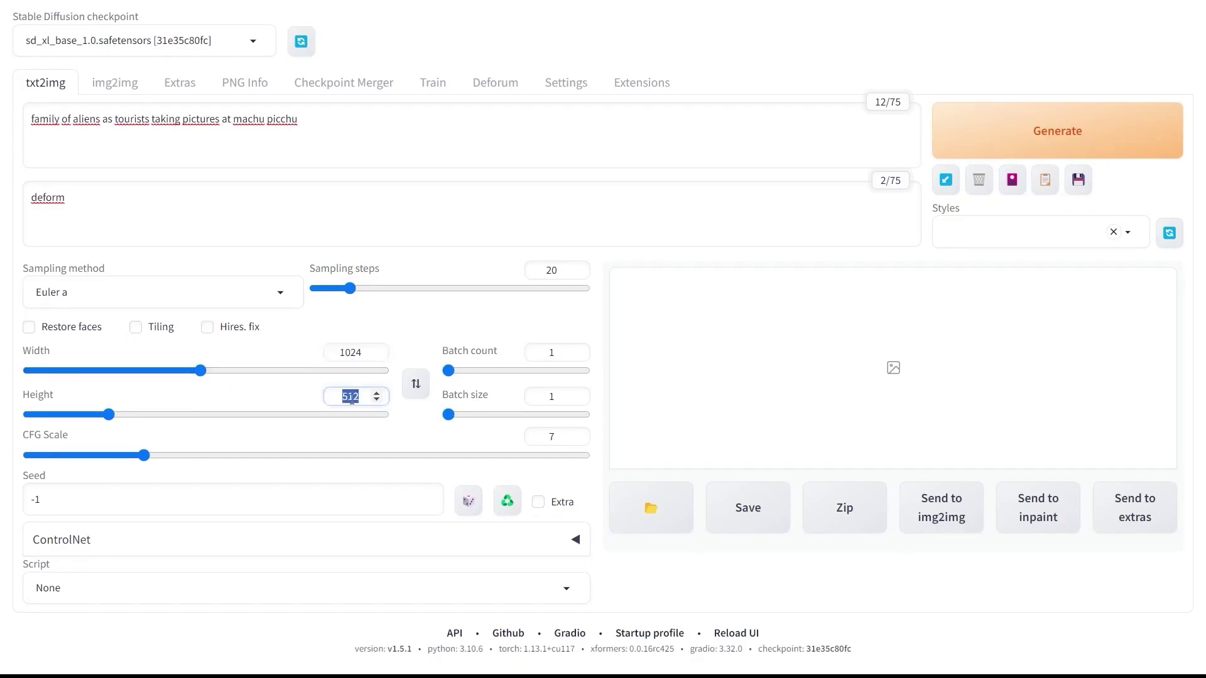
{"action": "type", "text": "1024"}
{"action": "left_click", "coordinate": [438, 331]}
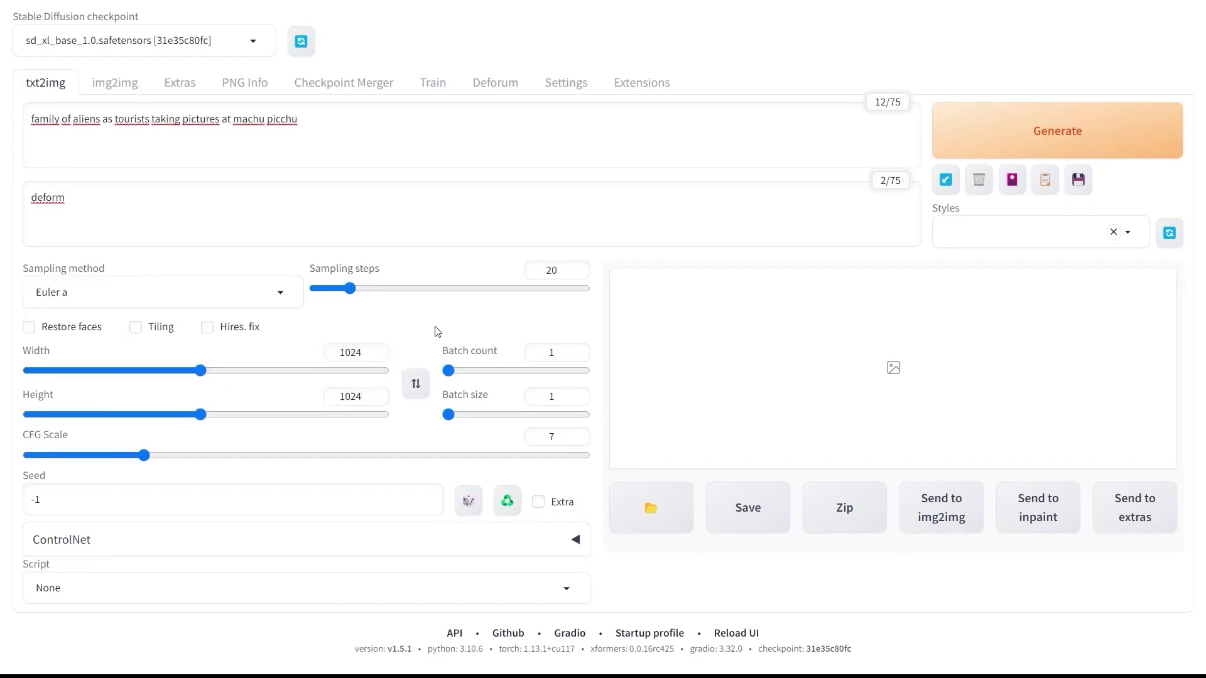
{"action": "left_click", "coordinate": [1090, 125]}
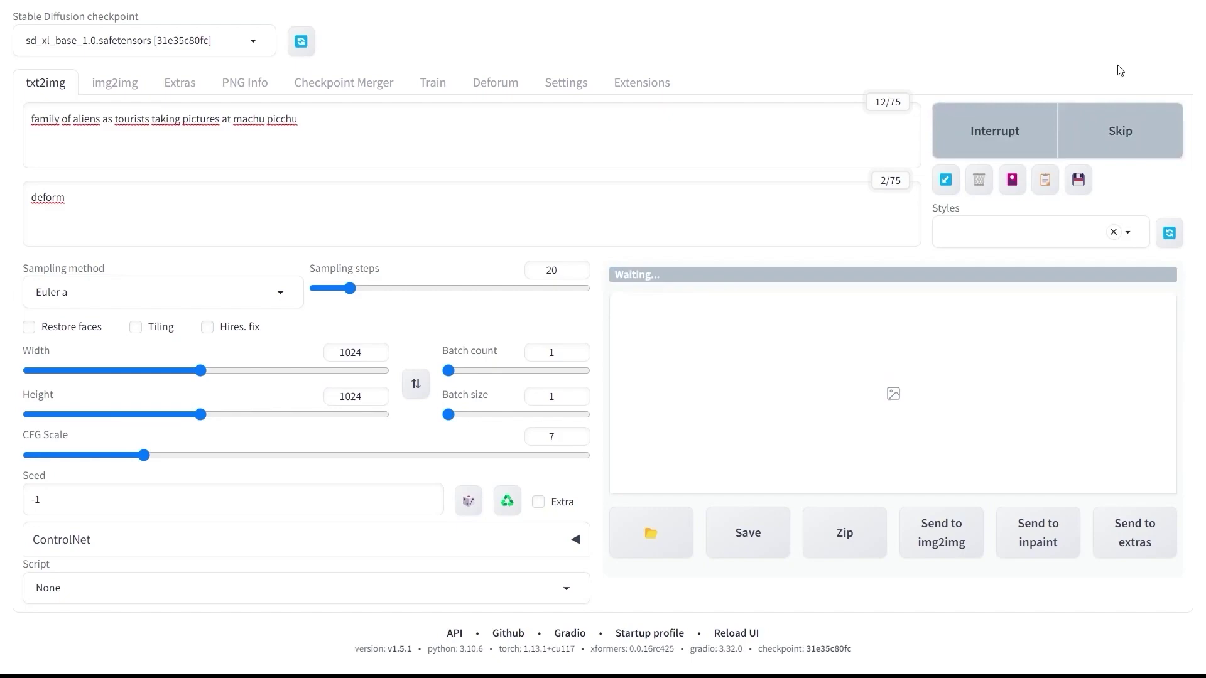